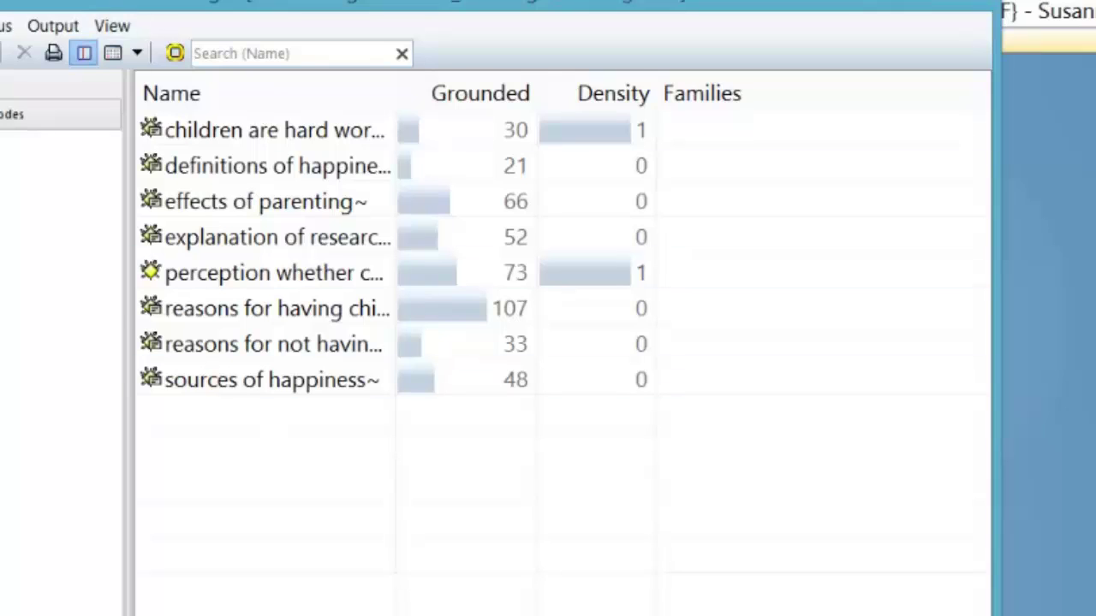
Step: Switch the Code Manager list to the Single Column view and hide its side panel
key(alt+v)
key(Down)
key(Down)
key(Down)
key(Down)
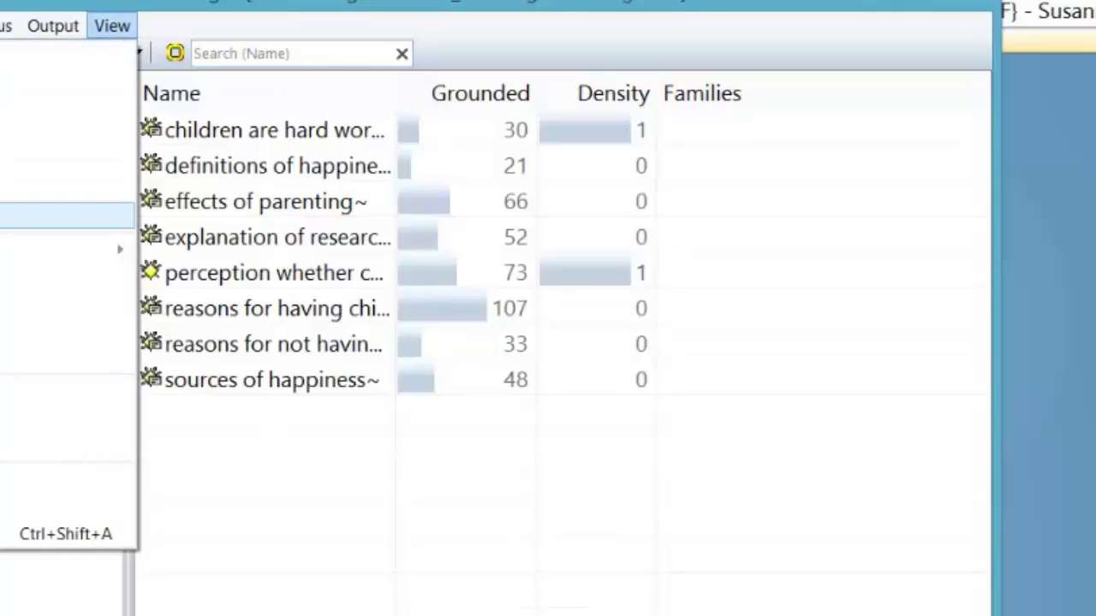
key(Return)
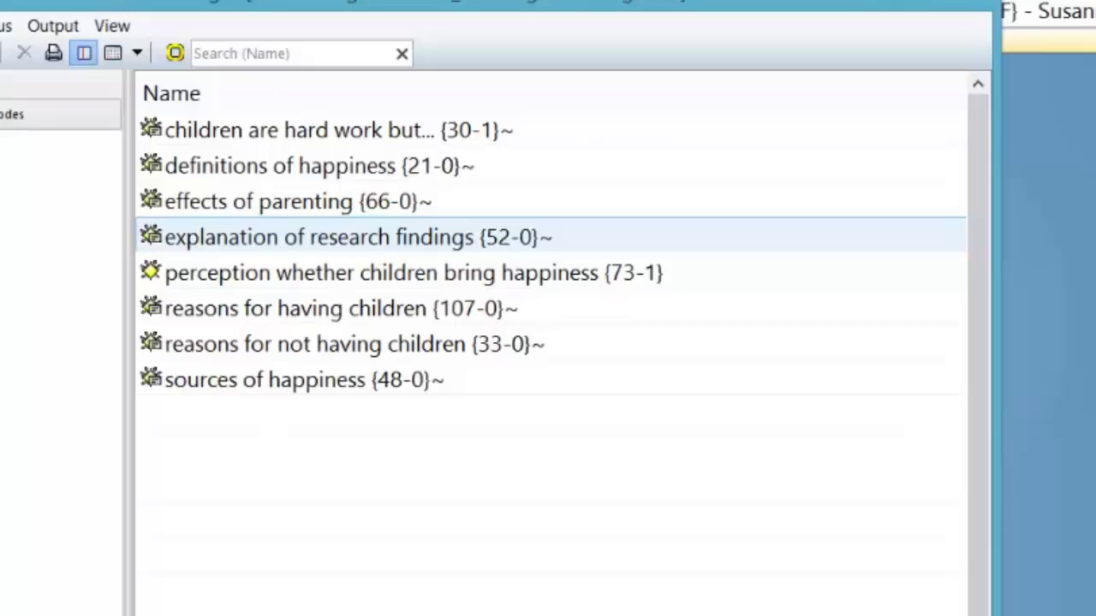
click(113, 26)
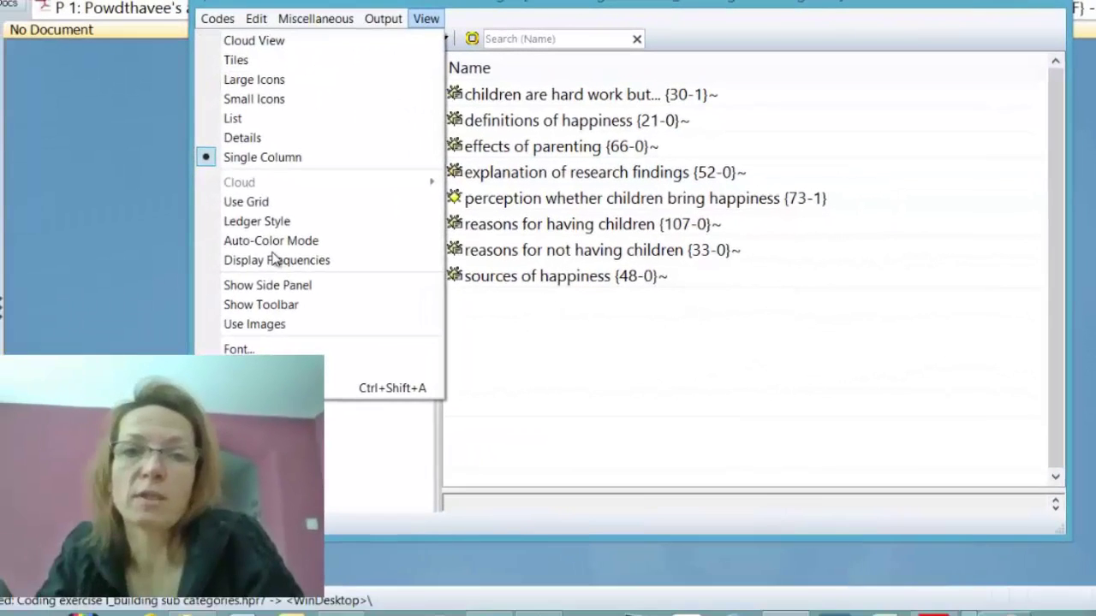
click(267, 285)
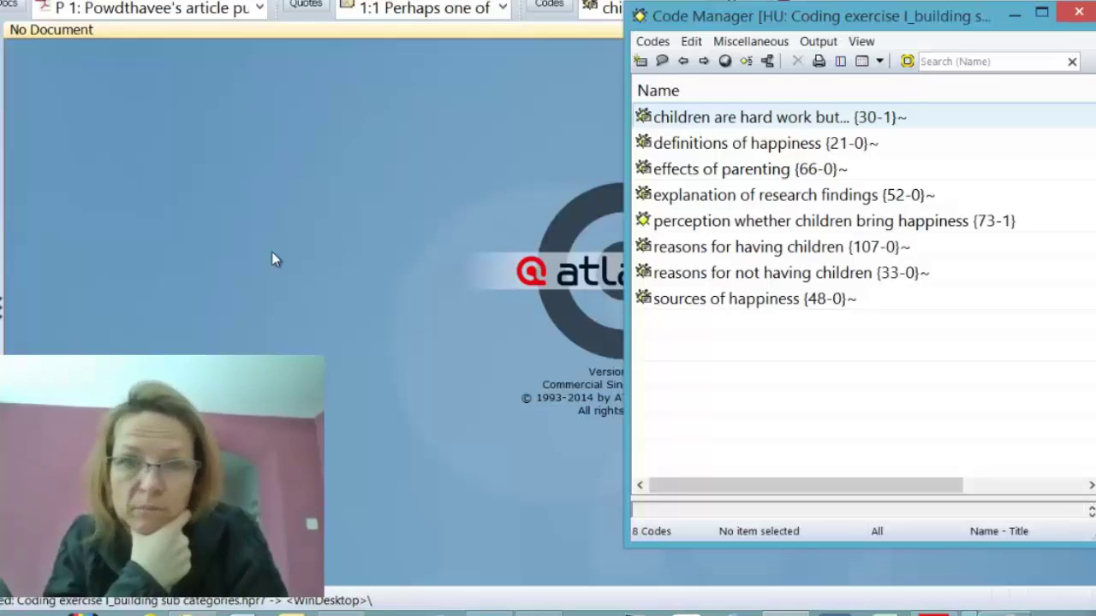
Step: Open the quotation list of the code "children are hard work but..." and view quotations 1:35 to 3:21 in their source documents
double_click(749, 116)
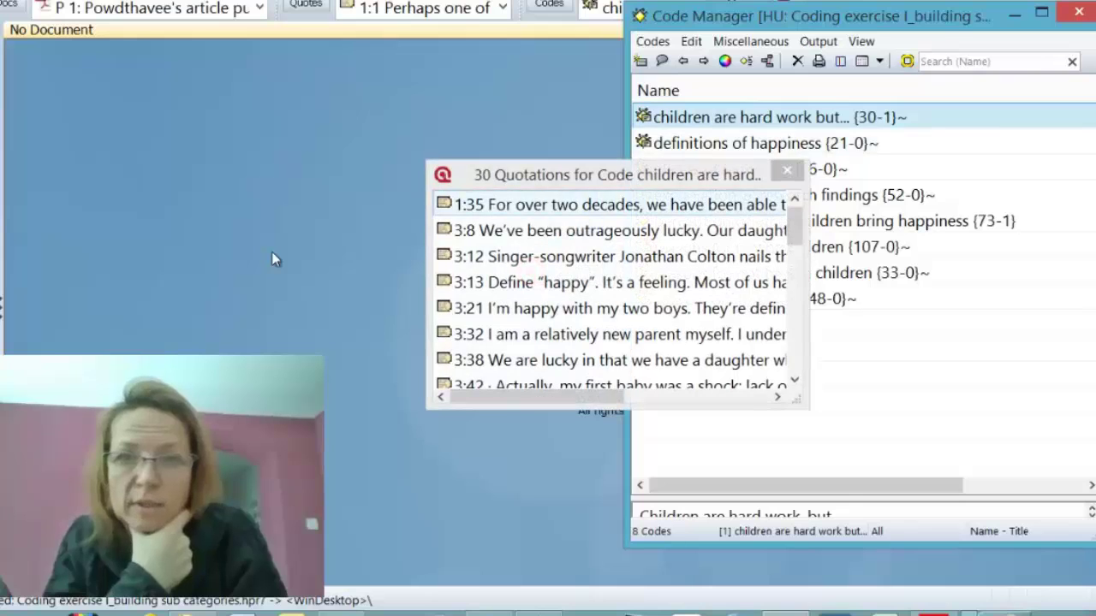
key(Return)
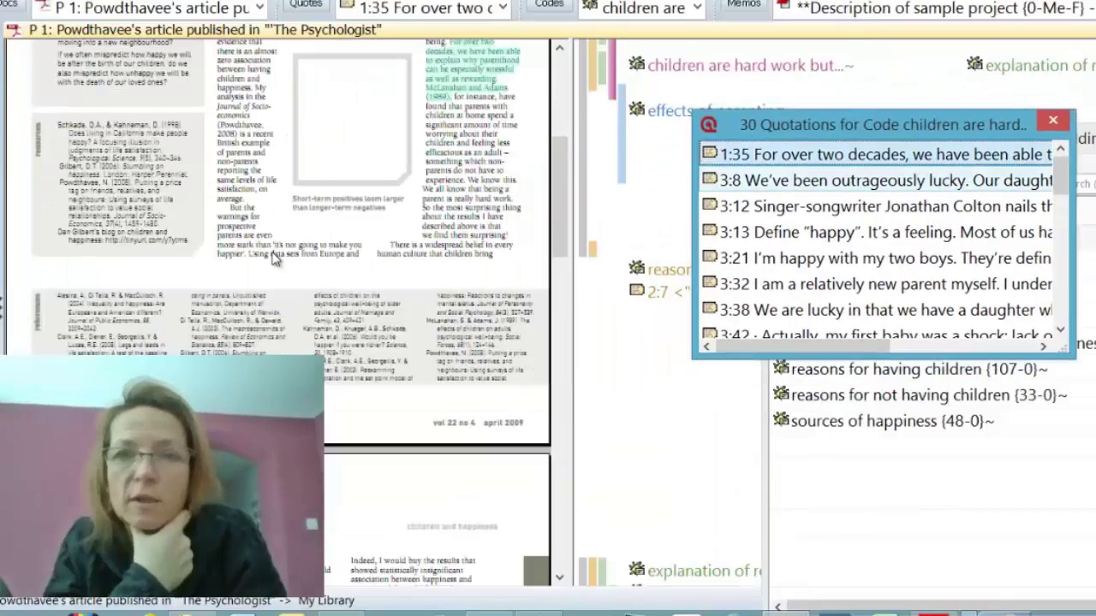
key(Down)
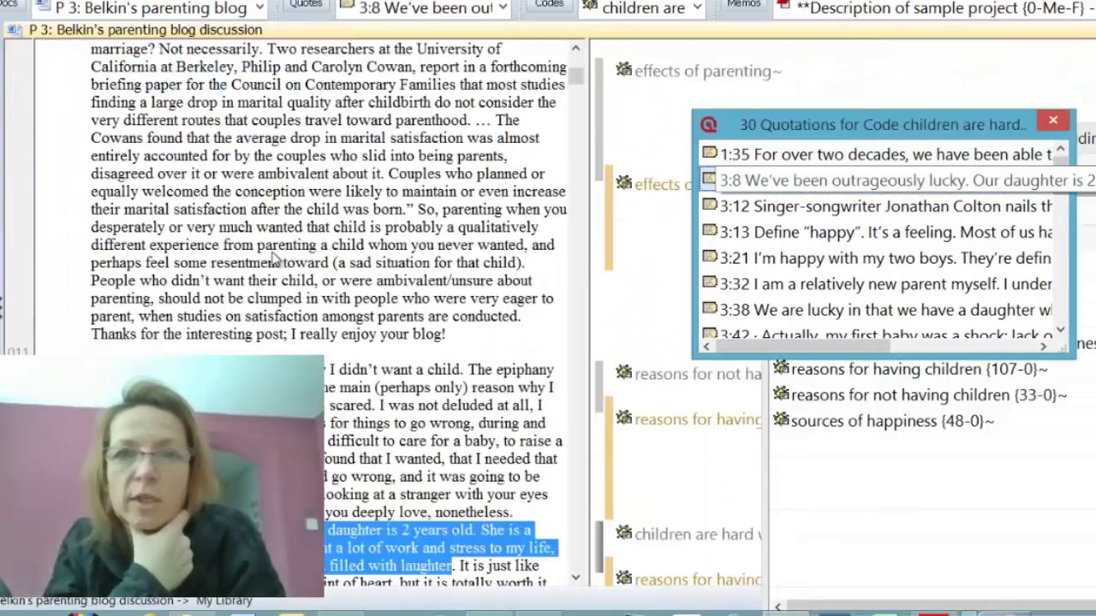
key(Down)
key(Down)
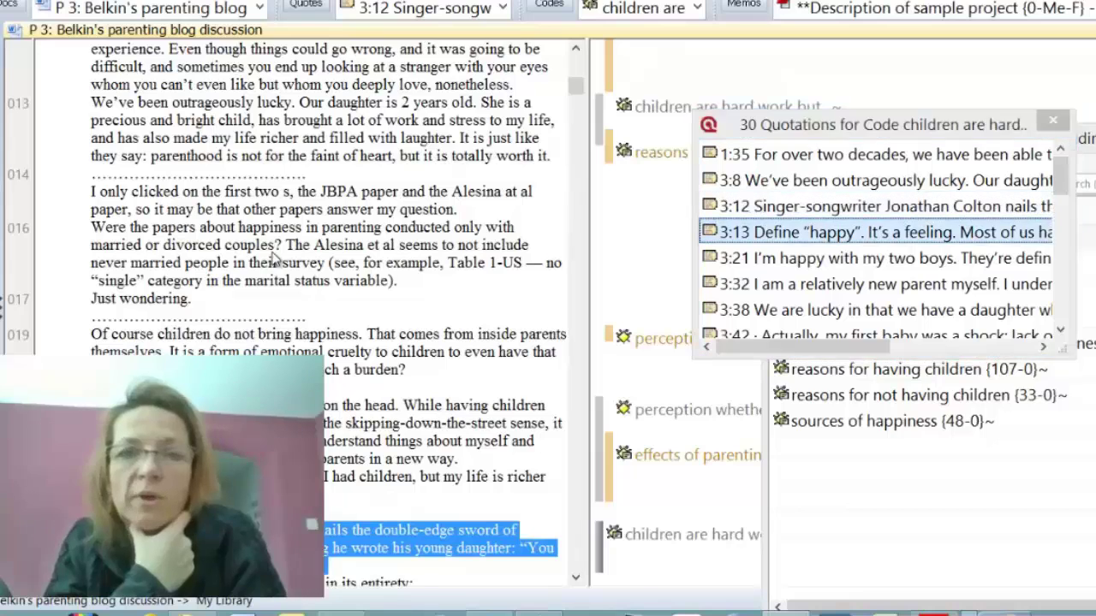
key(Down)
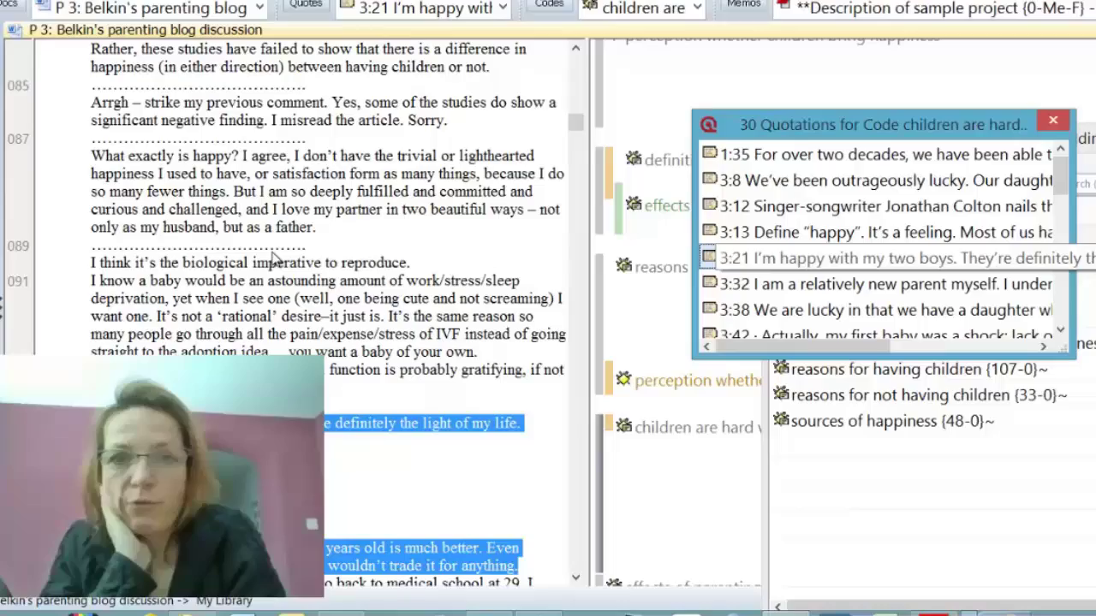
key(Escape)
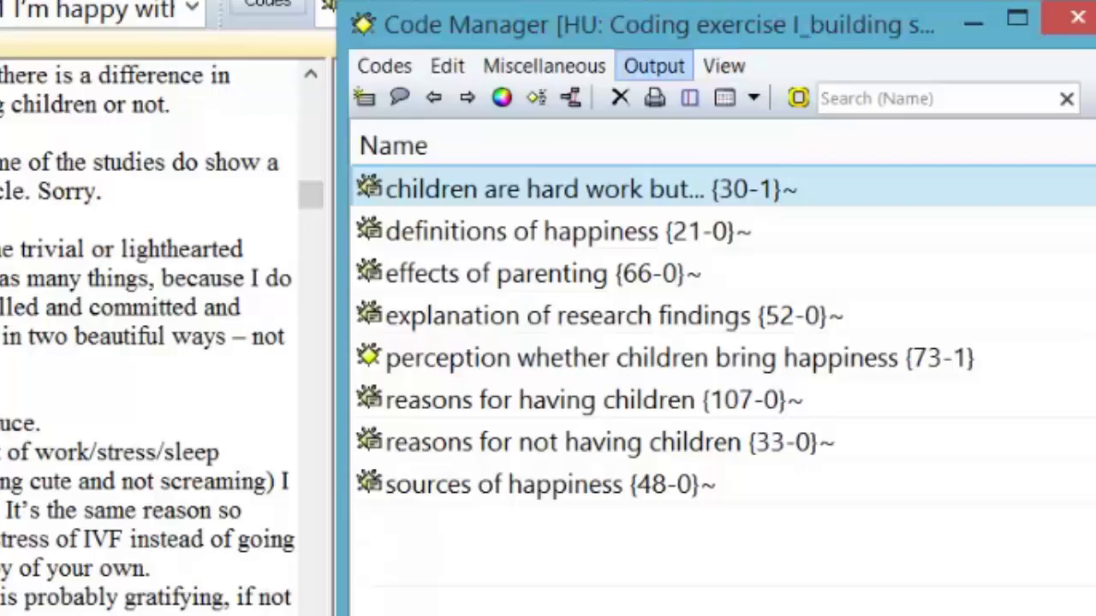
Step: Output the quotations for the selected code "children are hard work but..." as a text report
click(654, 66)
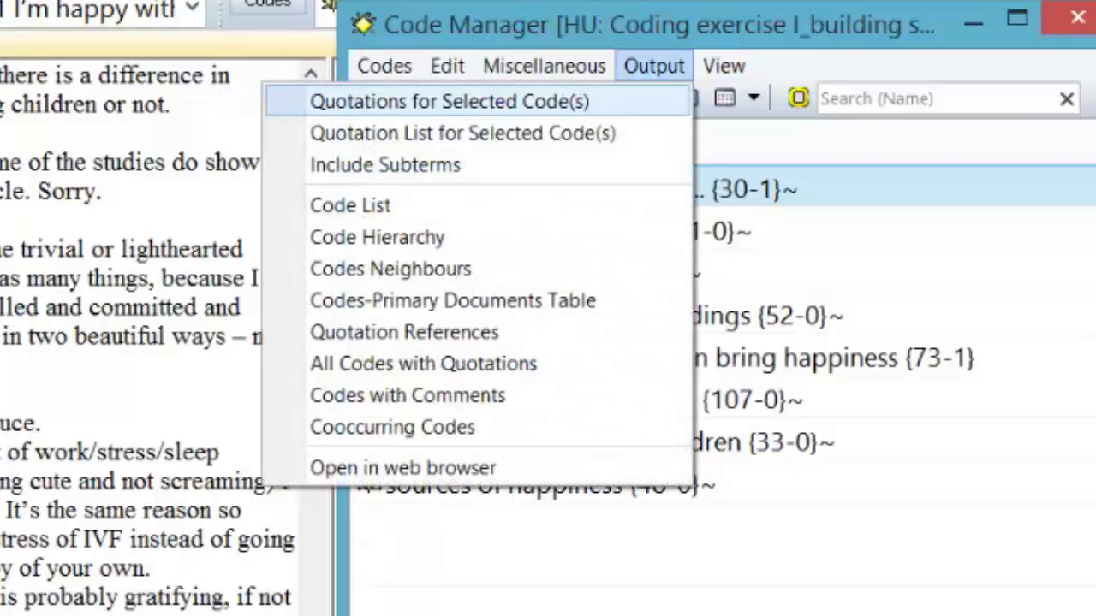
click(449, 101)
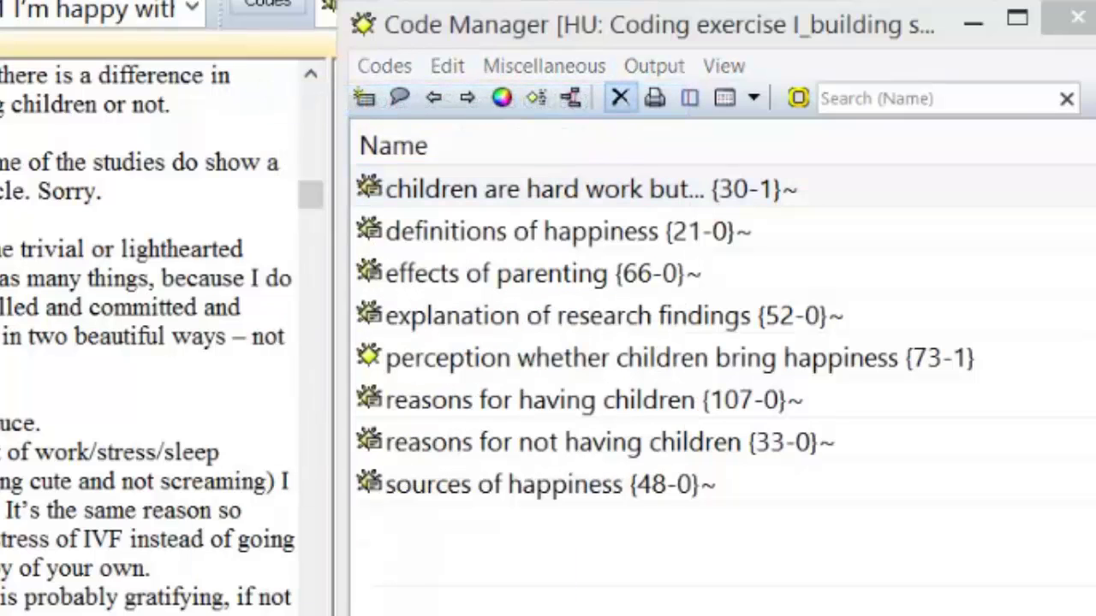
click(489, 437)
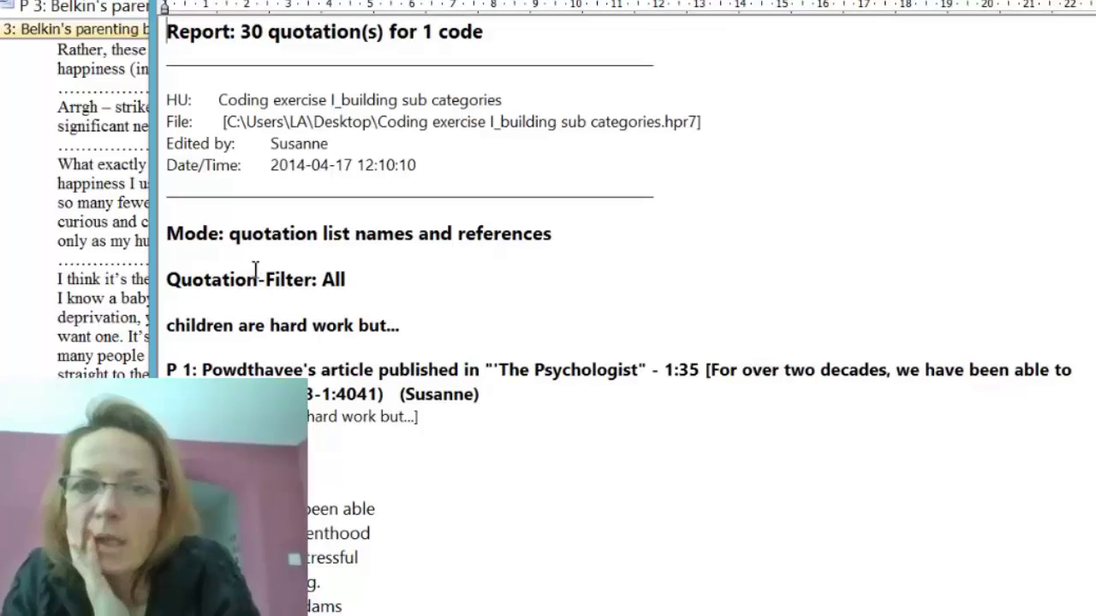
Step: Read the report down to quotation 3:8, highlighting the phrases on work and stress and on a richer life filled with laughter
scroll(255, 272, down, 5)
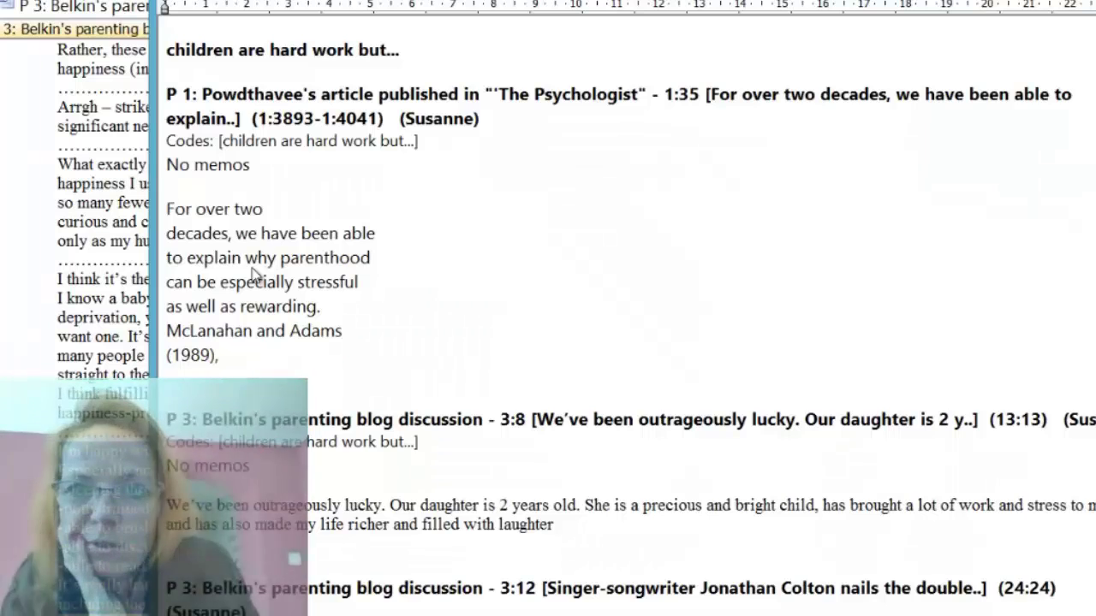
scroll(254, 276, down, 4)
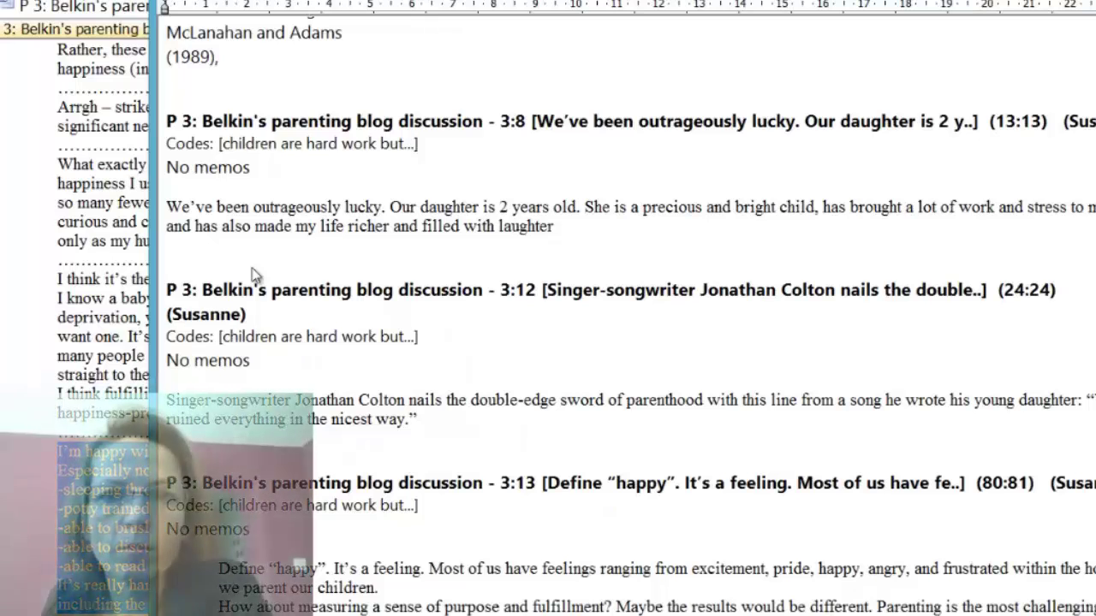
scroll(254, 276, down, 2)
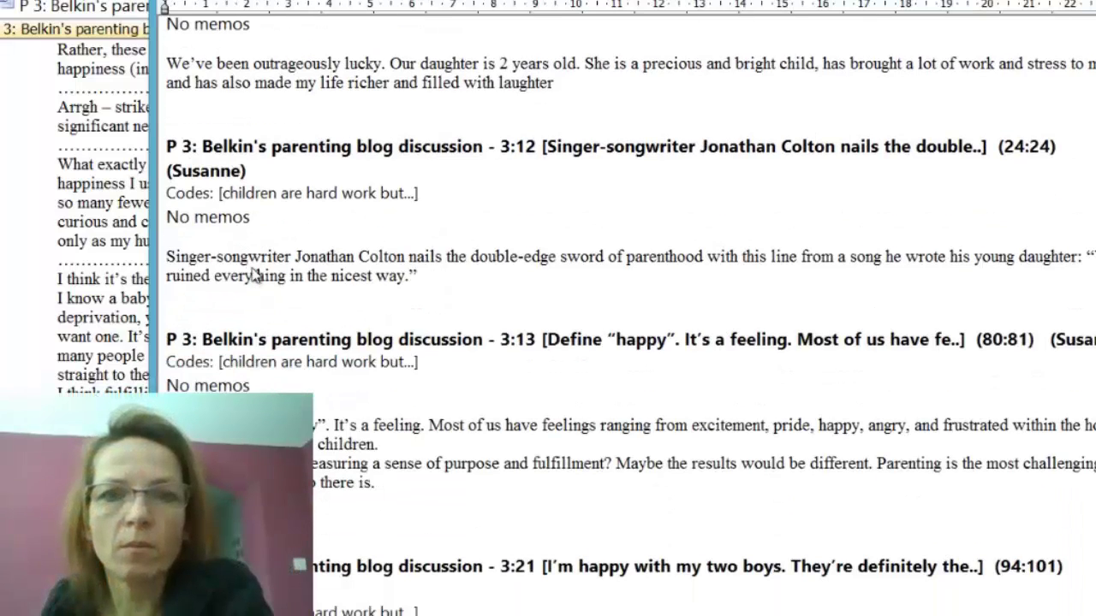
drag(830, 63, 1095, 63)
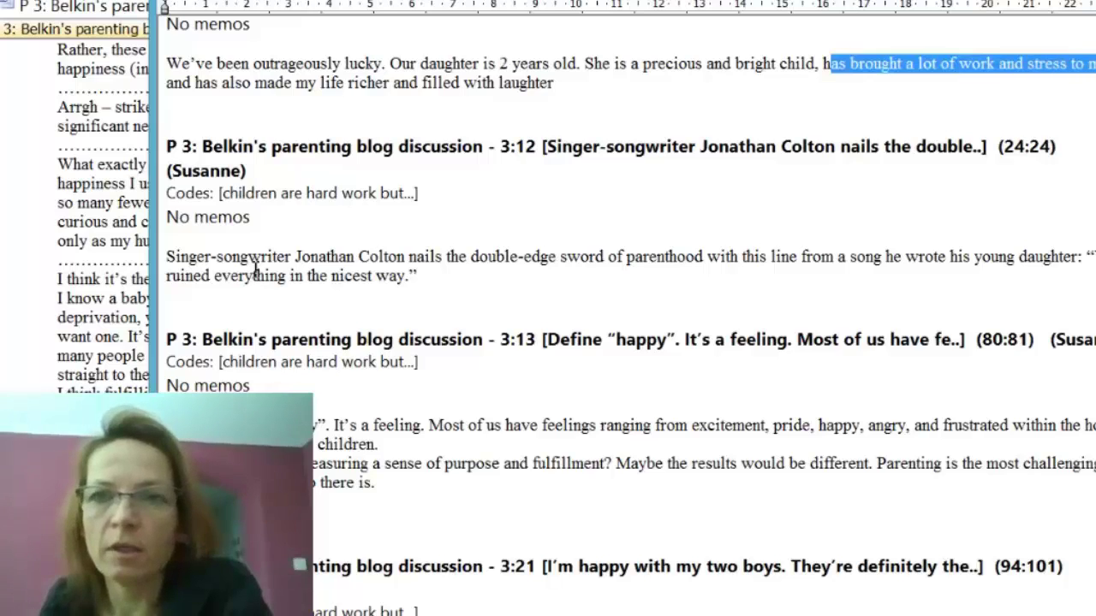
drag(255, 83, 432, 83)
key(shift+Right)
key(shift+Right)
key(shift+Right)
key(shift+Right)
key(shift+Right)
key(shift+Right)
key(shift+Right)
key(shift+Right)
key(shift+Right)
key(shift+Right)
key(shift+Right)
key(shift+Right)
key(shift+Right)
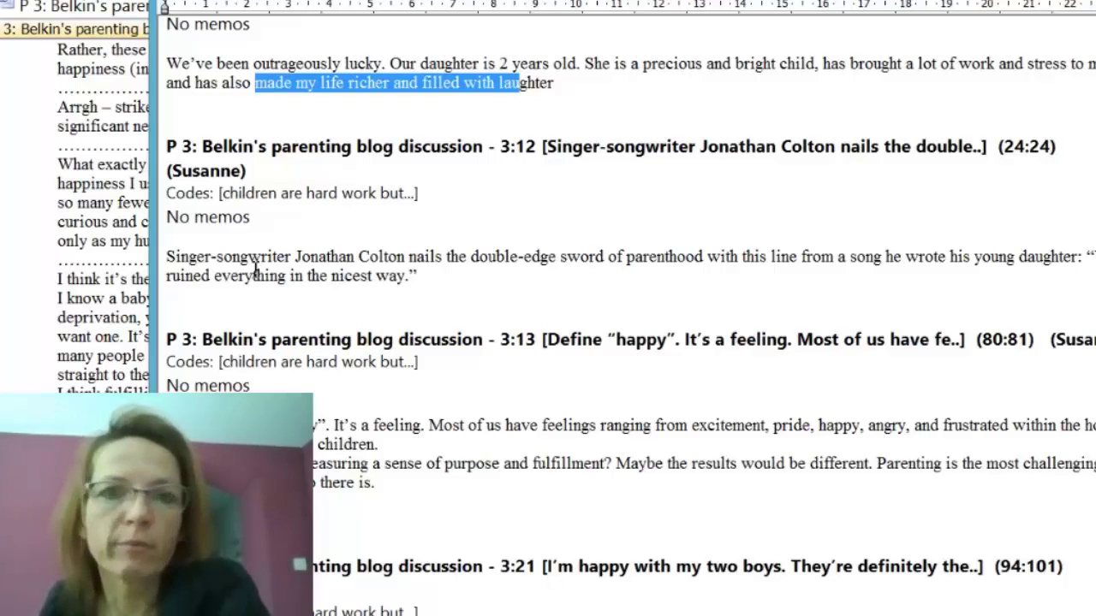
Step: Highlight "ruined everything in the nicest way" in quotation 3:12 and "rewarding job there is" in quotation 3:13
drag(193, 275, 390, 276)
key(shift+Right)
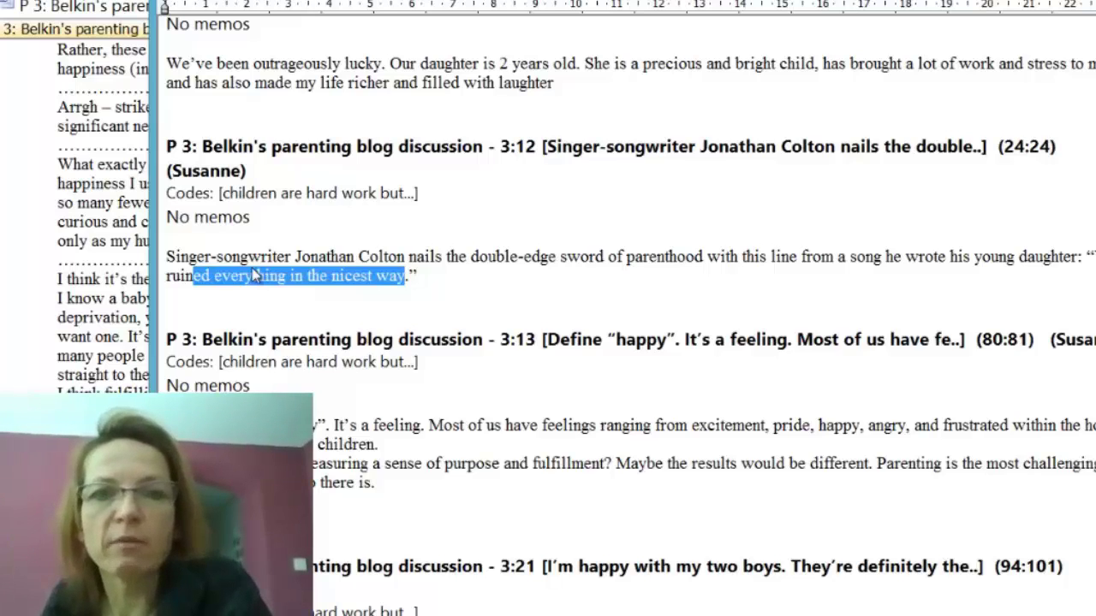
scroll(254, 274, down, 3)
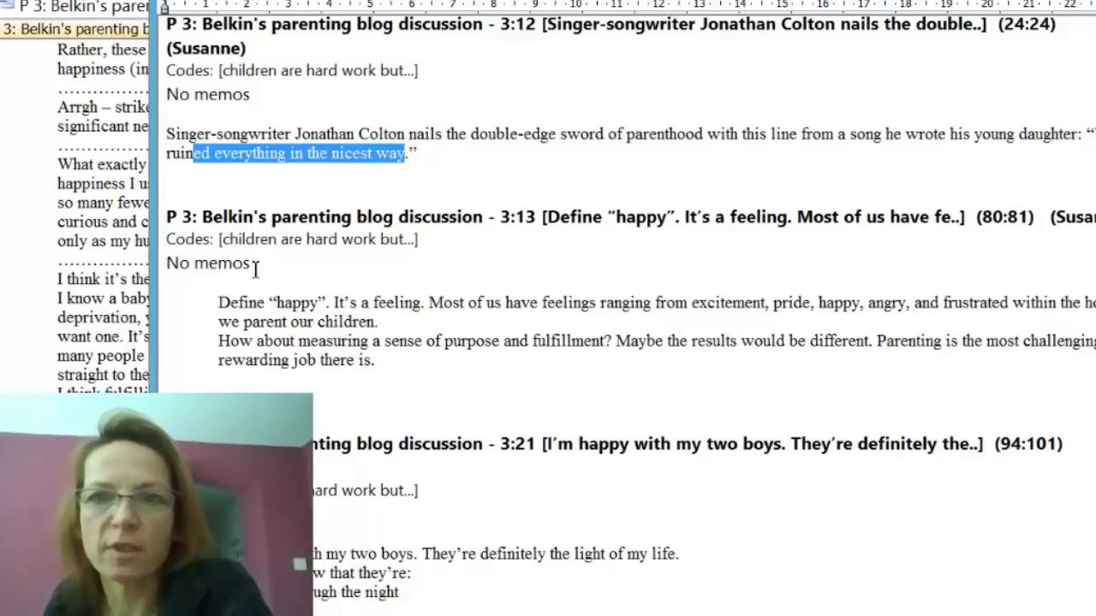
drag(1007, 341, 1072, 341)
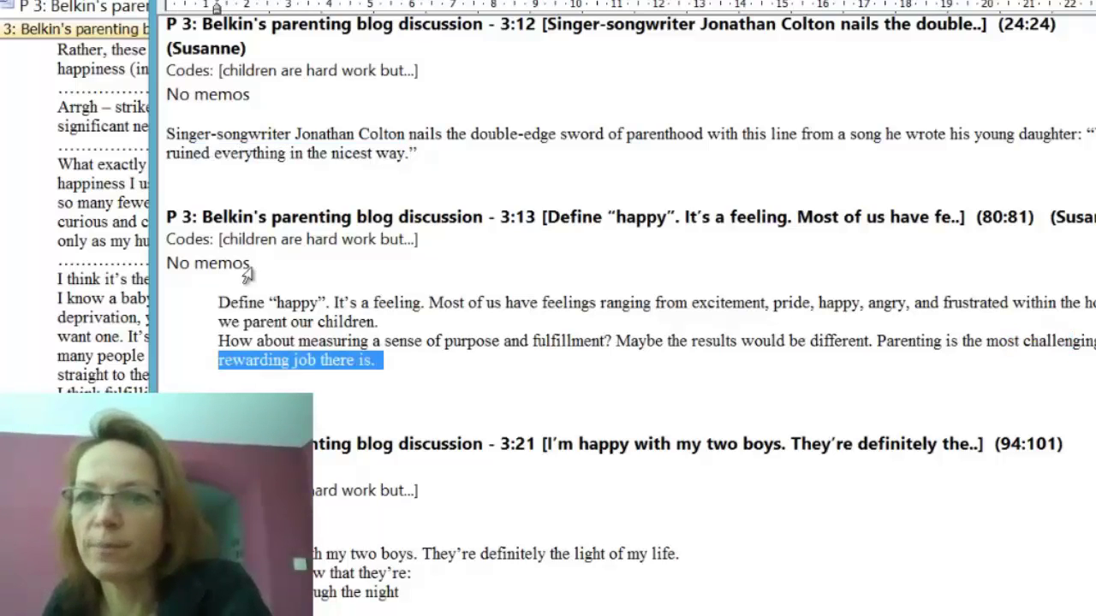
Step: Review quotations 3:21 and 3:32, highlighting "I wouldn't trade it" and "sense of fulfillment in life in having children"
scroll(250, 270, down, 3)
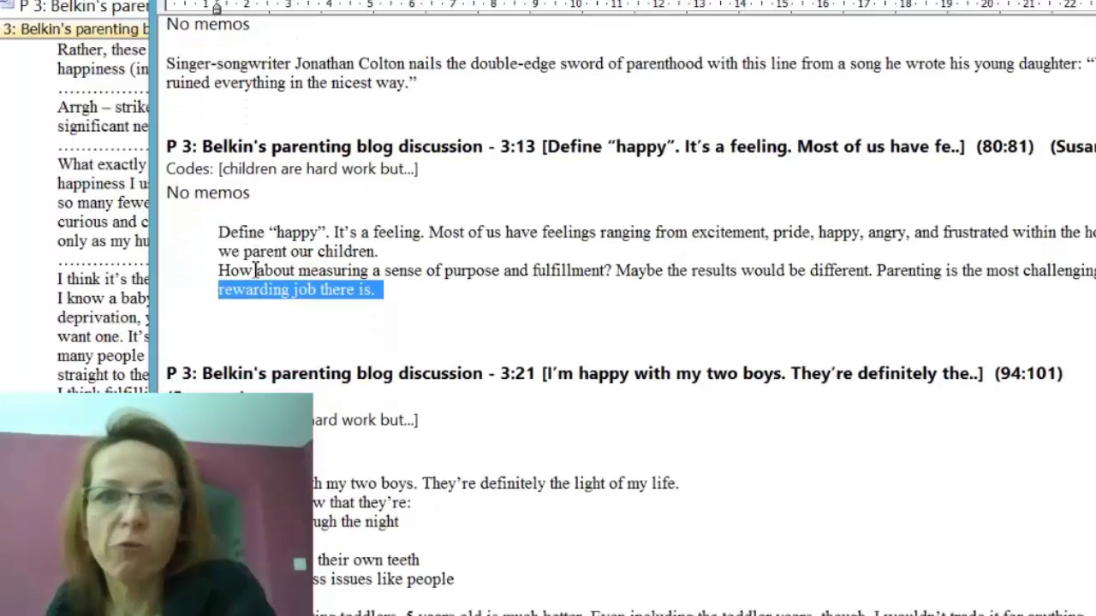
scroll(255, 271, down, 2)
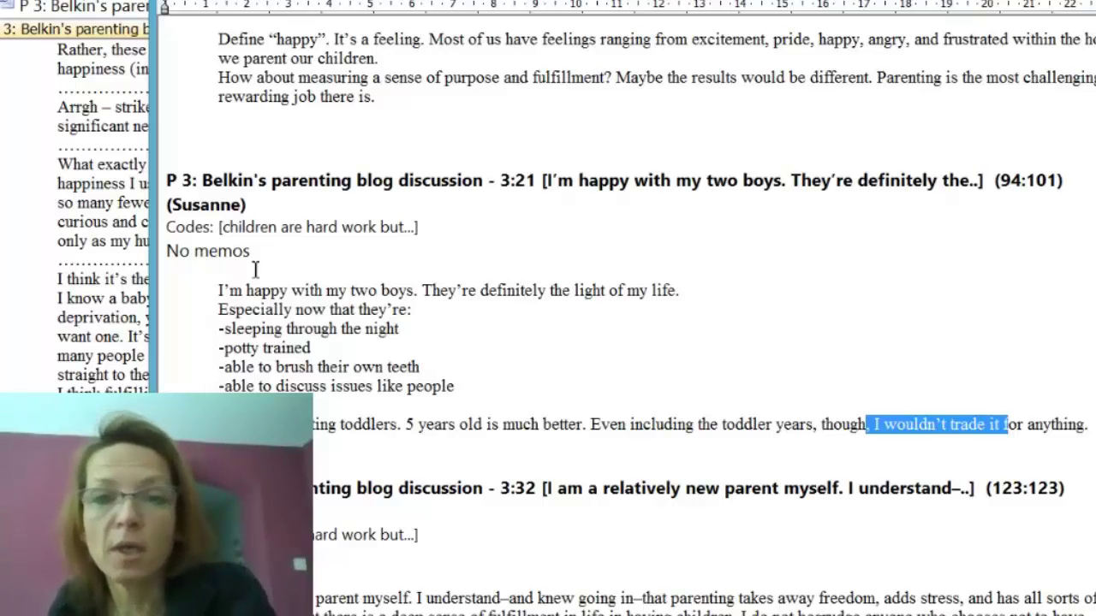
scroll(255, 270, down, 3)
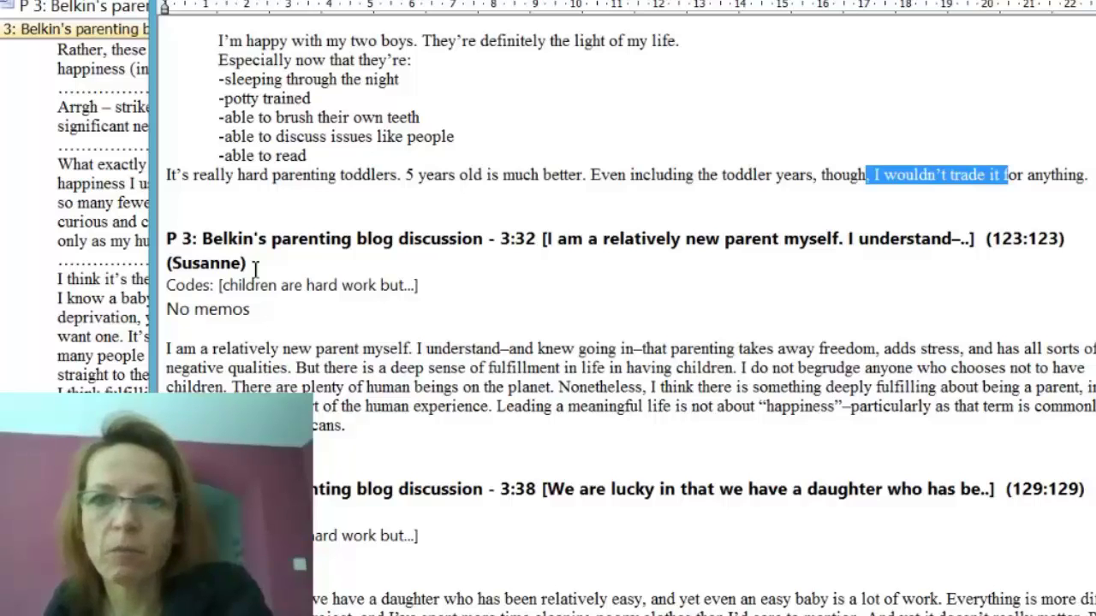
drag(435, 368, 691, 368)
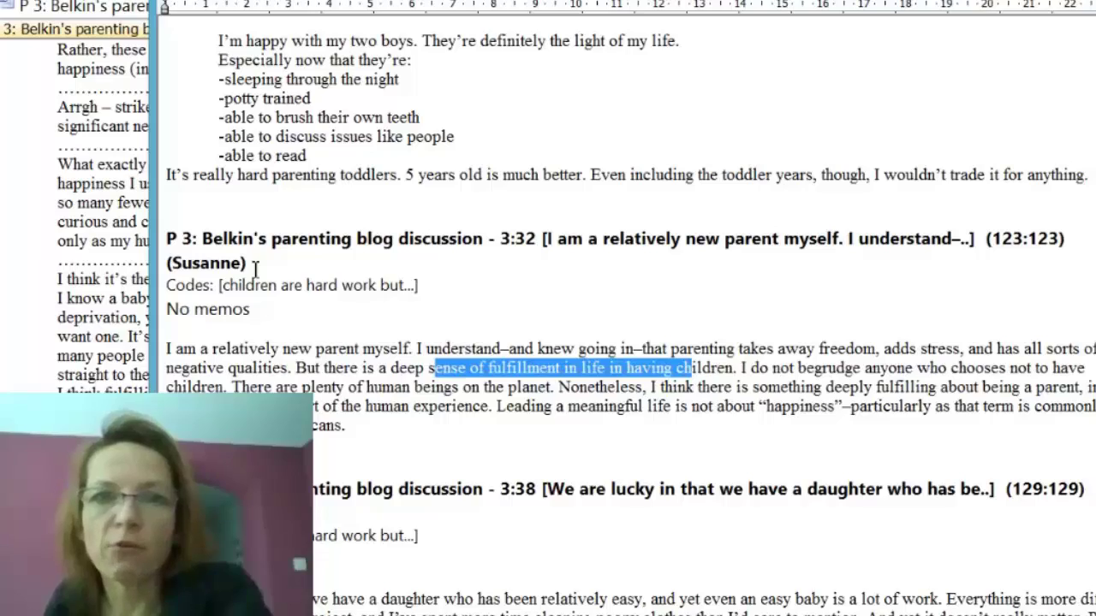
Step: Review quotations 3:38 and 3:42, highlighting "much fuller and richer" and "almost pure joy"
scroll(256, 268, down, 5)
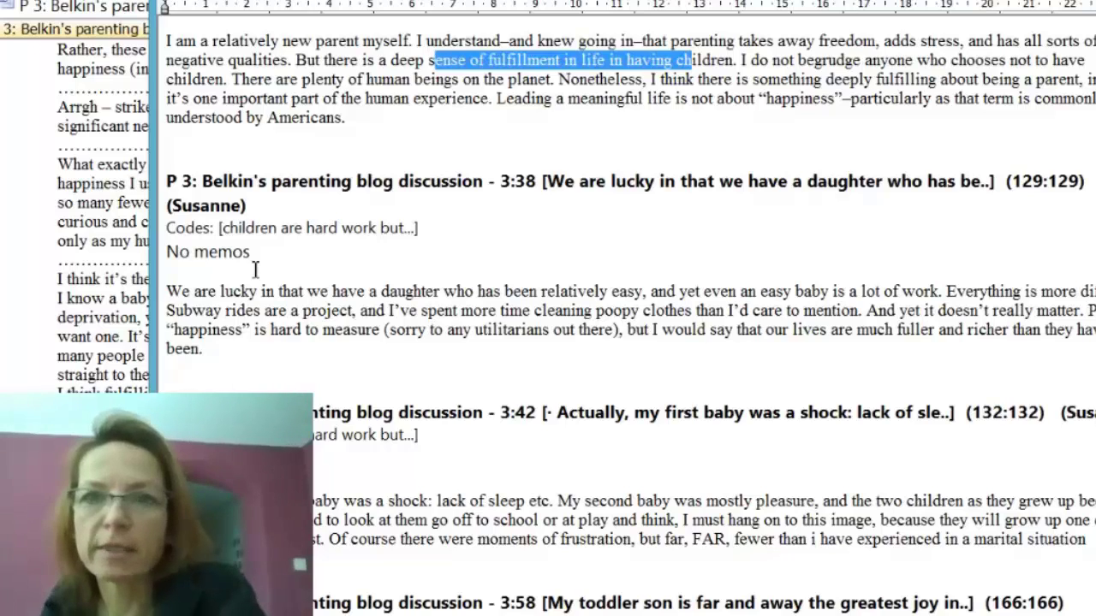
drag(884, 329, 1001, 330)
scroll(255, 272, down, 2)
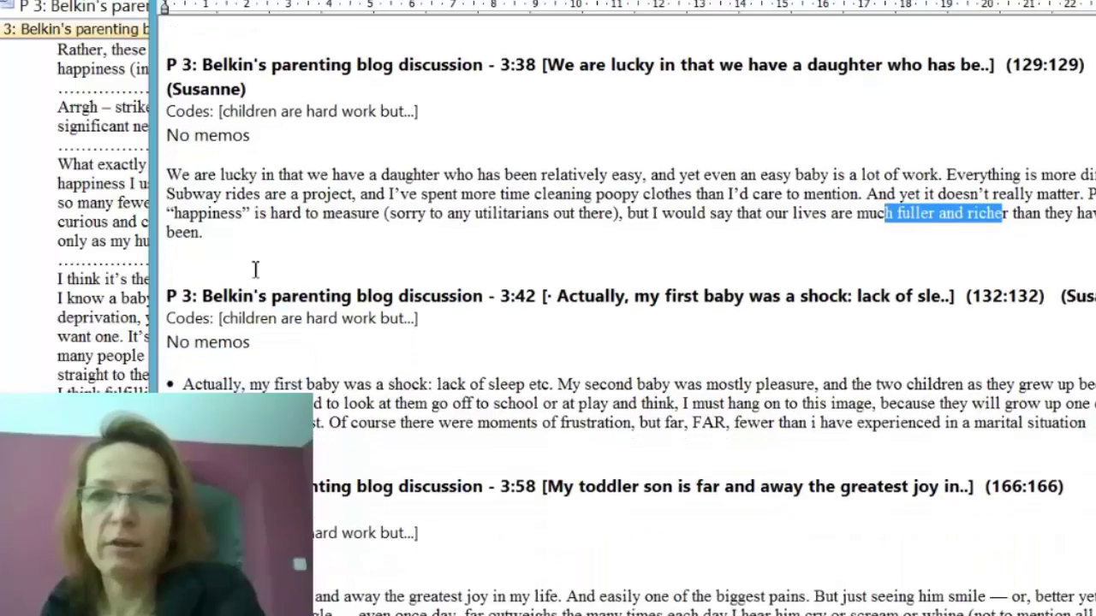
scroll(255, 270, down, 1)
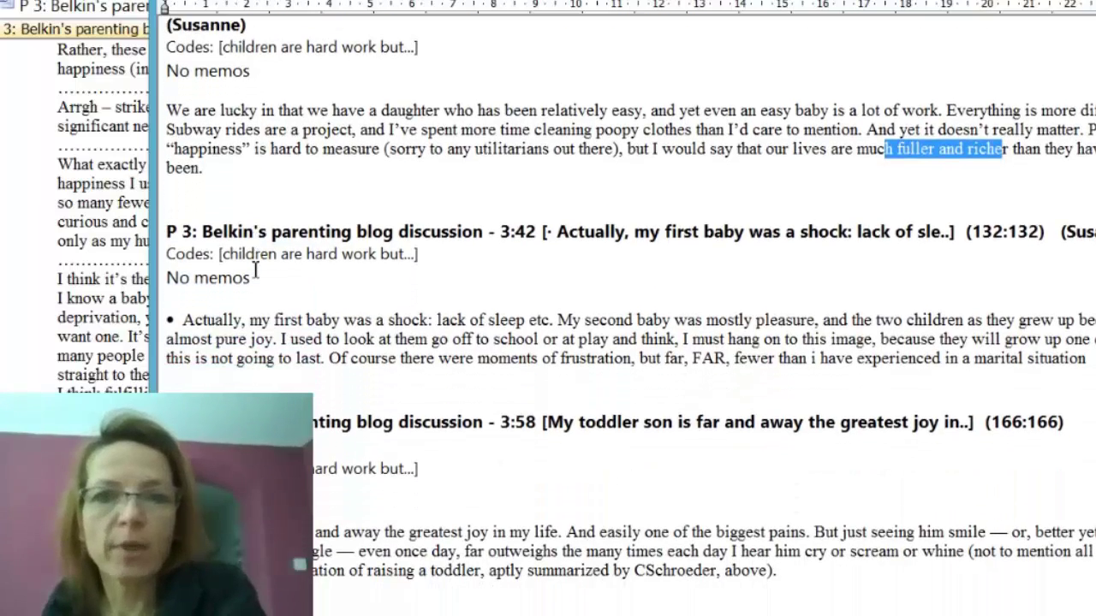
scroll(255, 270, down, 1)
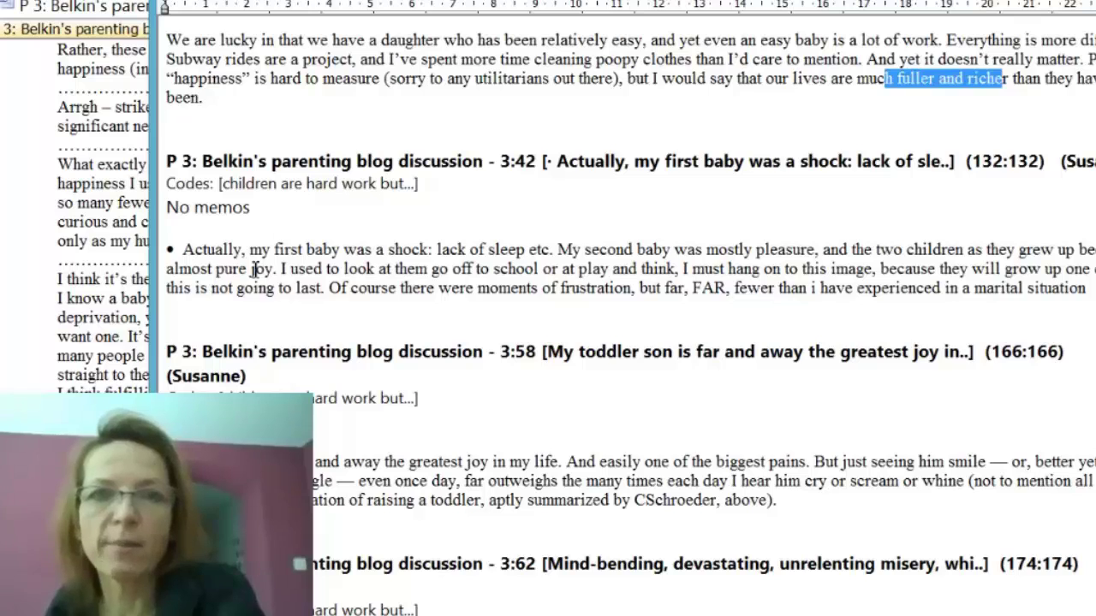
drag(276, 269, 166, 269)
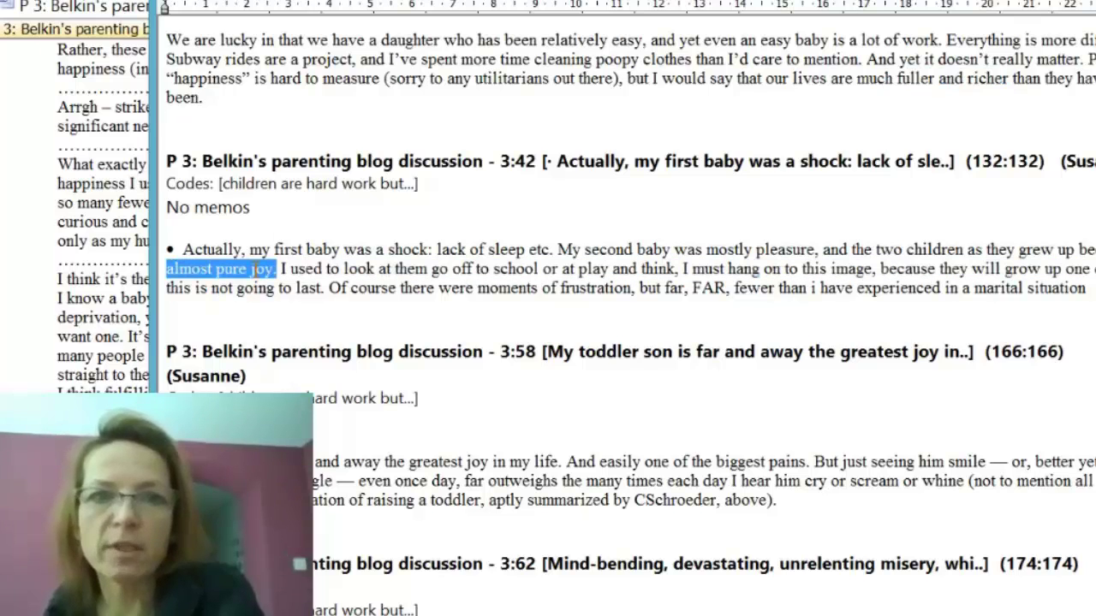
Step: Review quotations 3:58 and 3:62, highlighting "outweighs the many times" and "wouldn't trade a minute–not even the worst minute"
scroll(255, 270, down, 3)
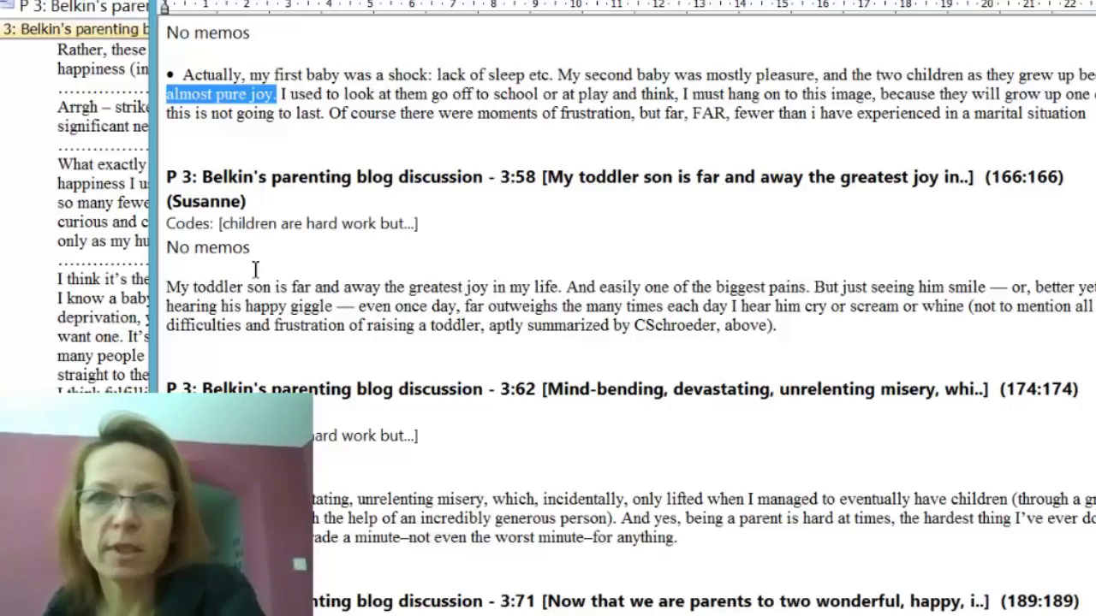
drag(463, 305, 812, 306)
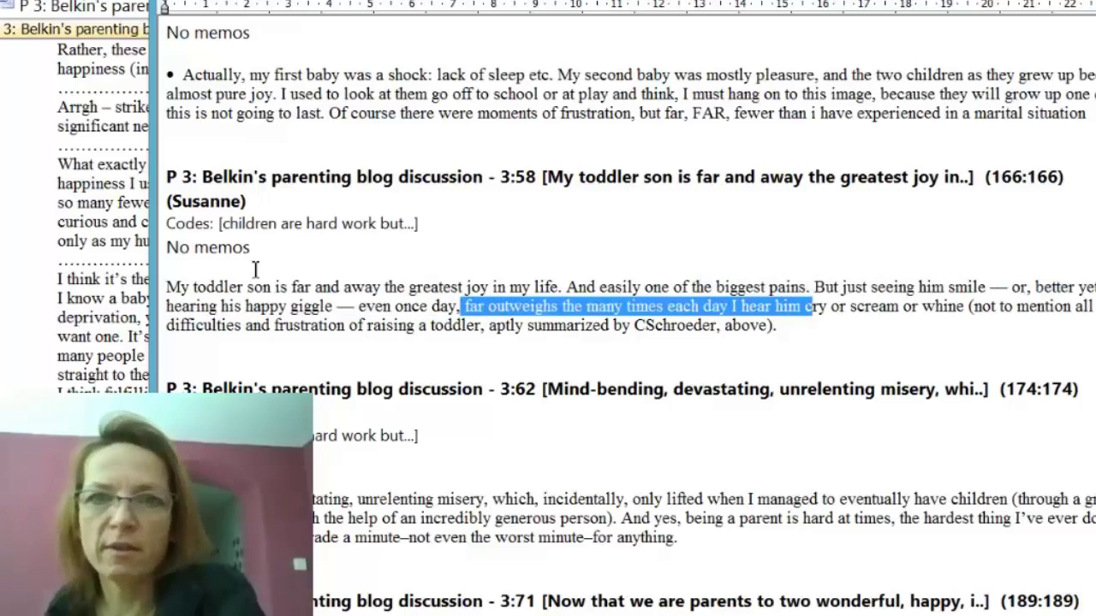
drag(404, 287, 631, 306)
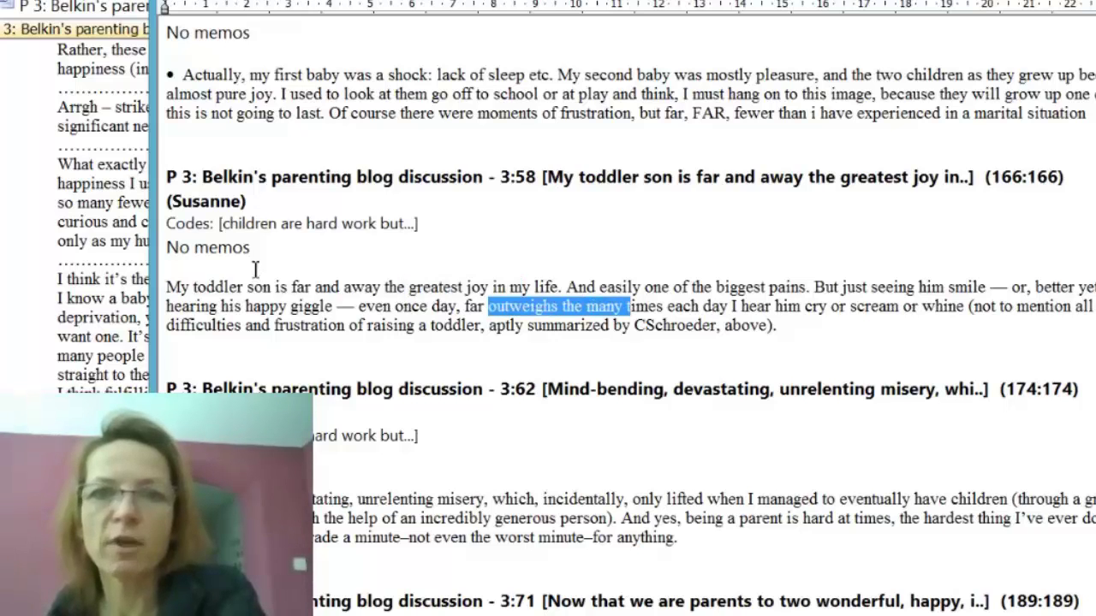
scroll(255, 271, down, 4)
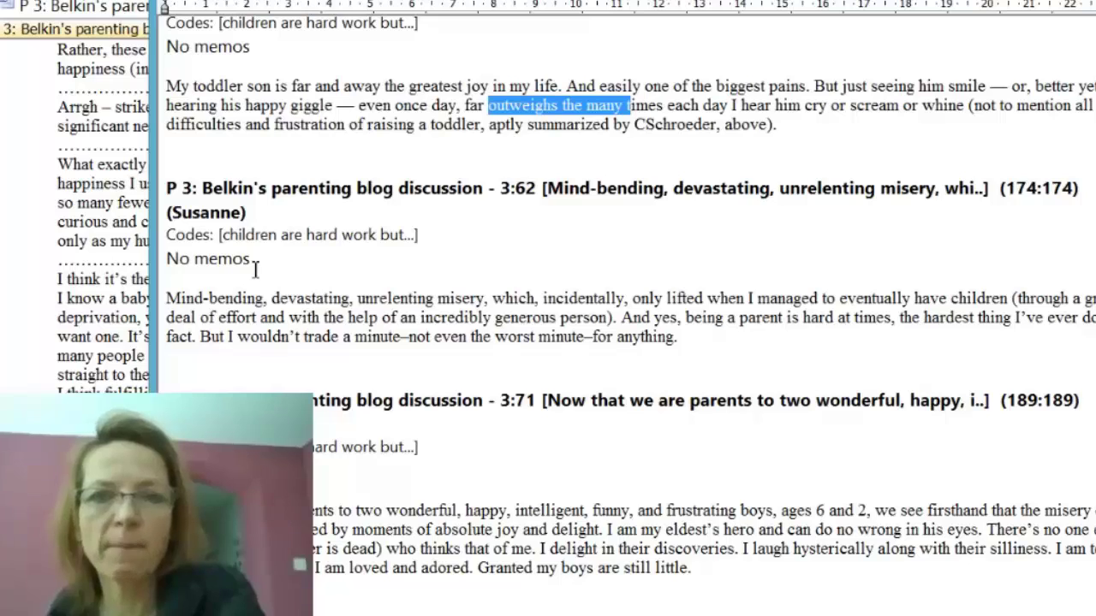
drag(273, 337, 551, 337)
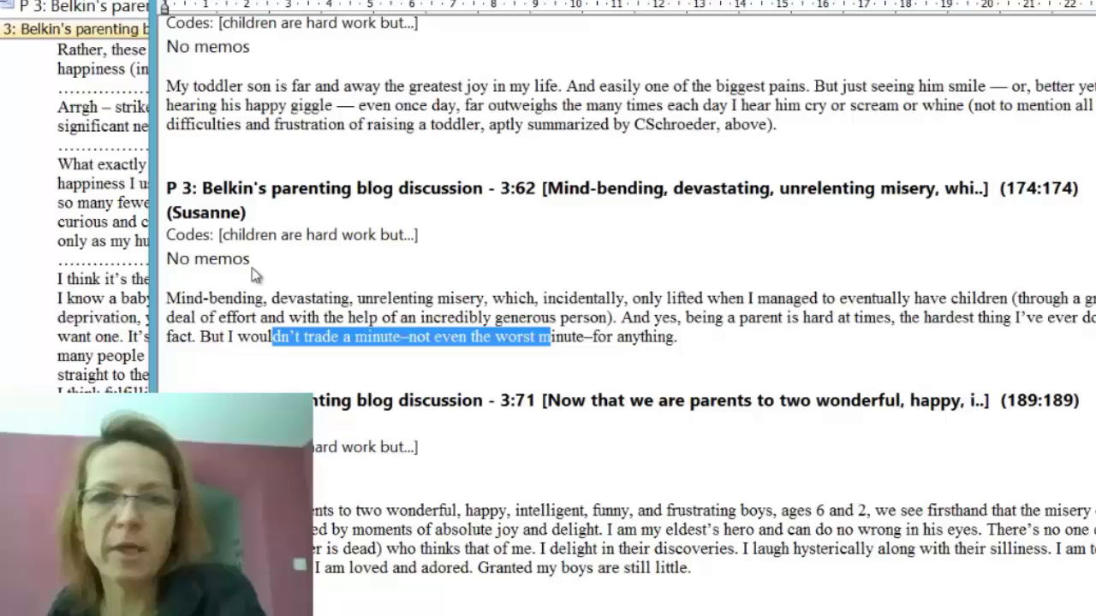
Step: Clear the text highlight in quotation 3:62 and review quotations 3:71, 3:85 and 3:107
click(255, 274)
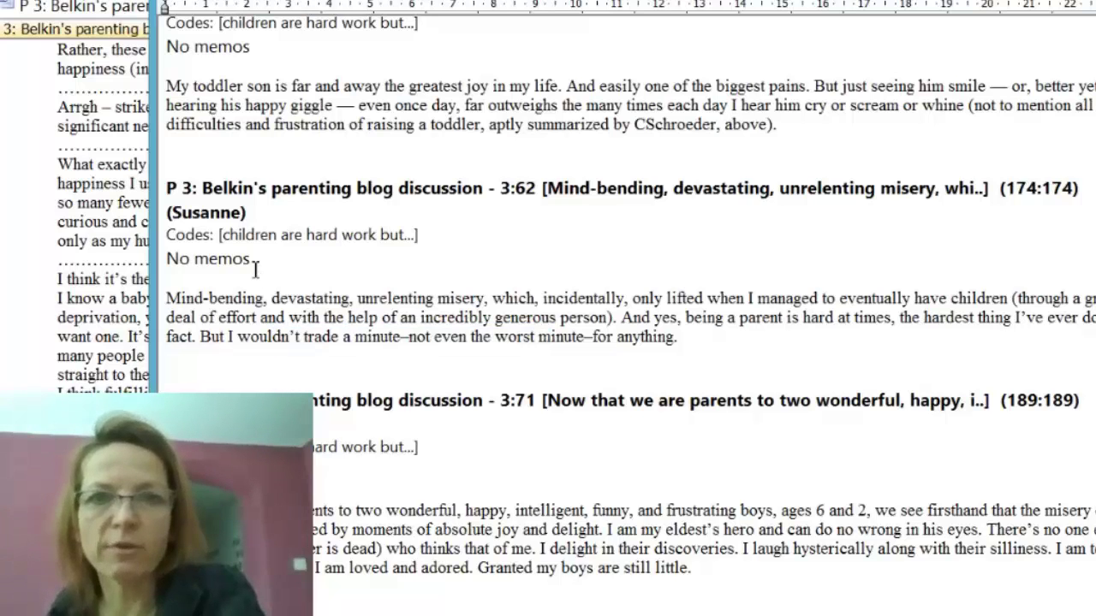
scroll(255, 273, down, 4)
scroll(255, 272, down, 3)
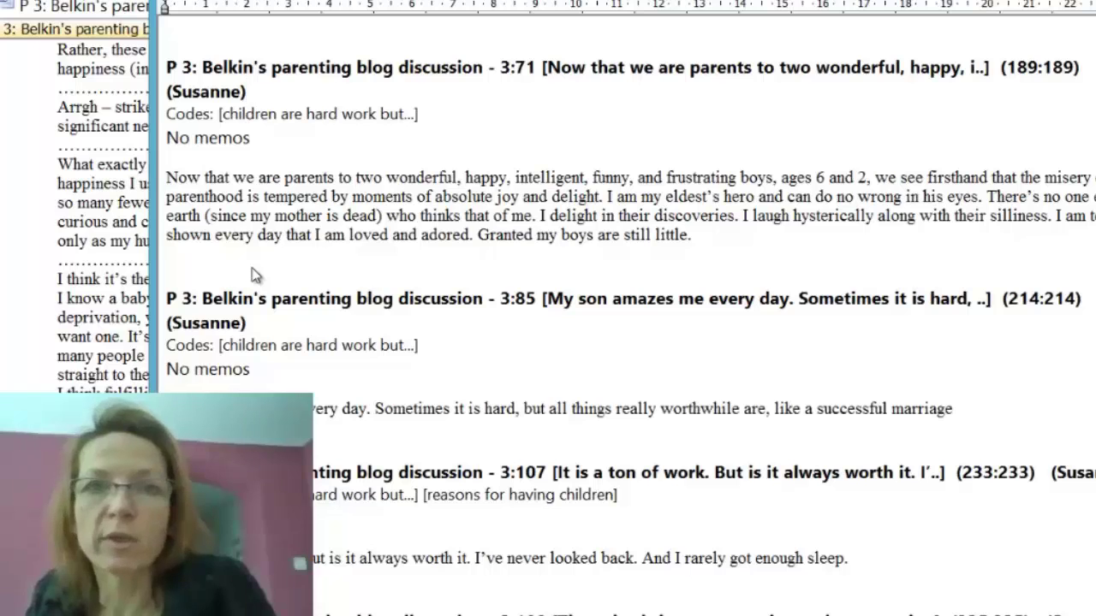
Step: Return to the Code Manager and move its window over the document text, clear of the margin codes
key(alt+Tab)
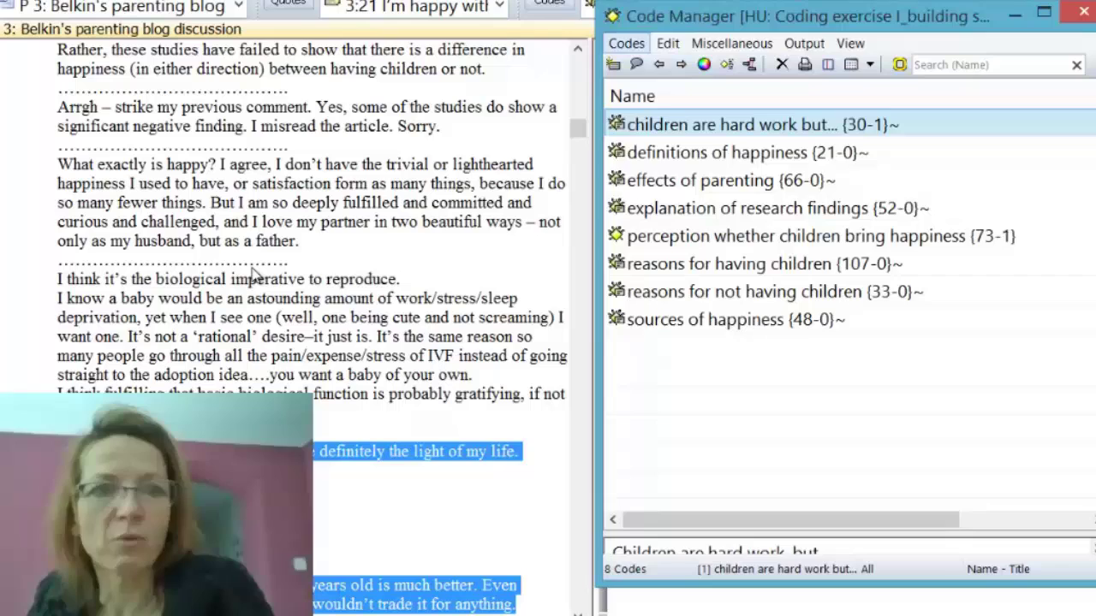
drag(797, 26, 580, 6)
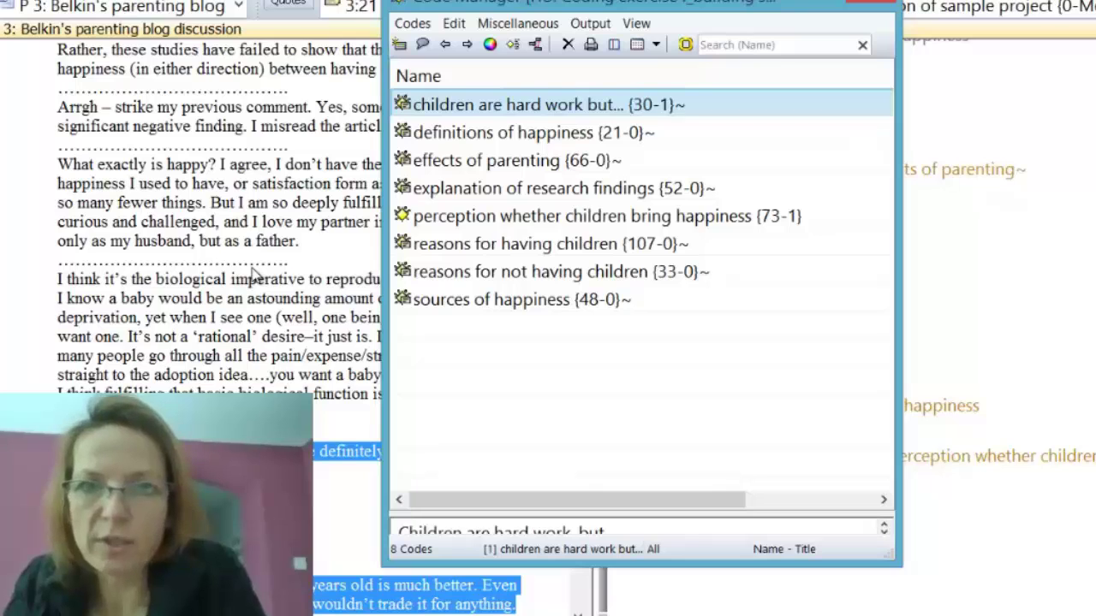
drag(600, 6, 335, 1)
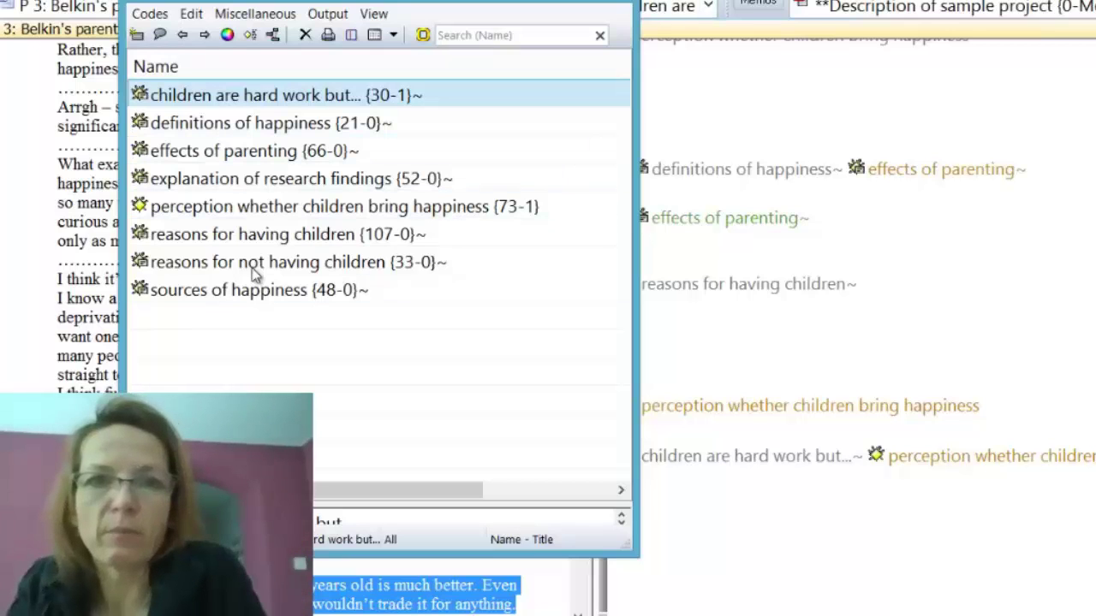
Step: Open the Memo Manager and create a free memo titled "code list"
key(ctrl+m)
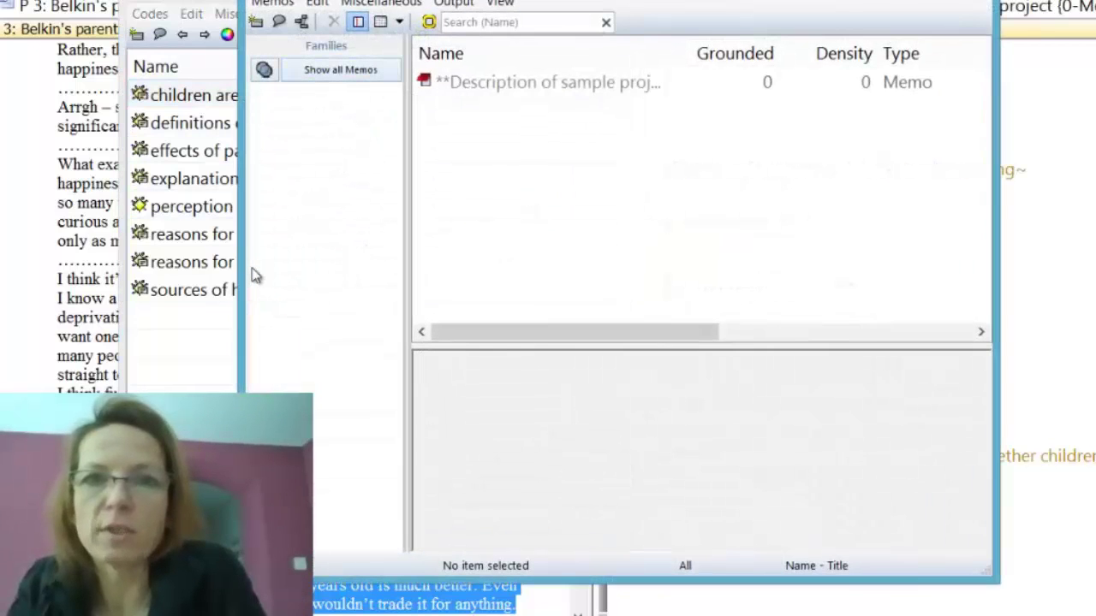
key(ctrl+n)
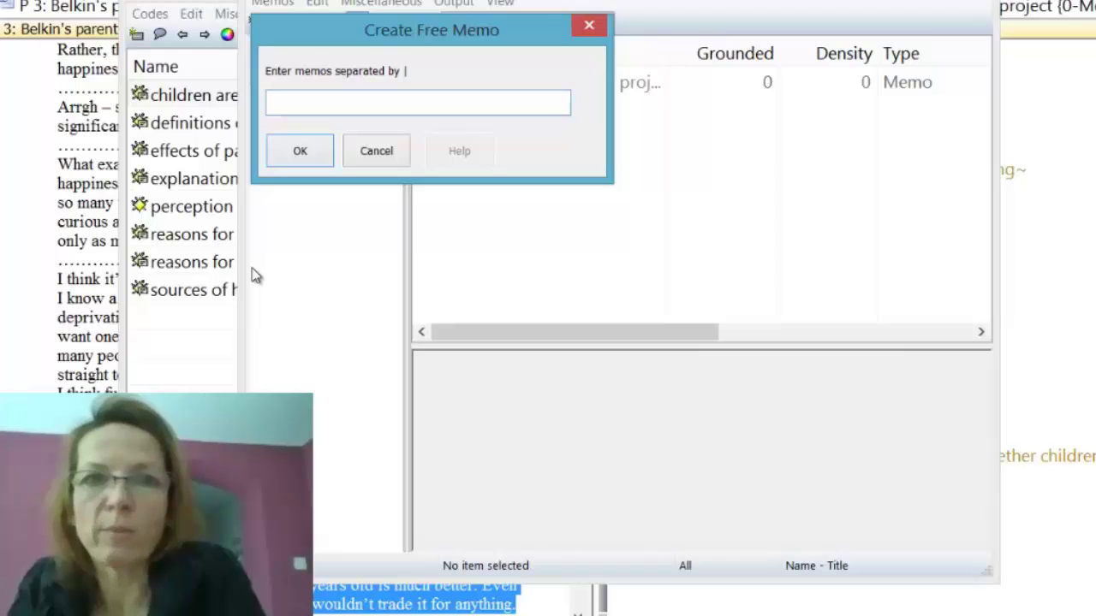
text(code list)
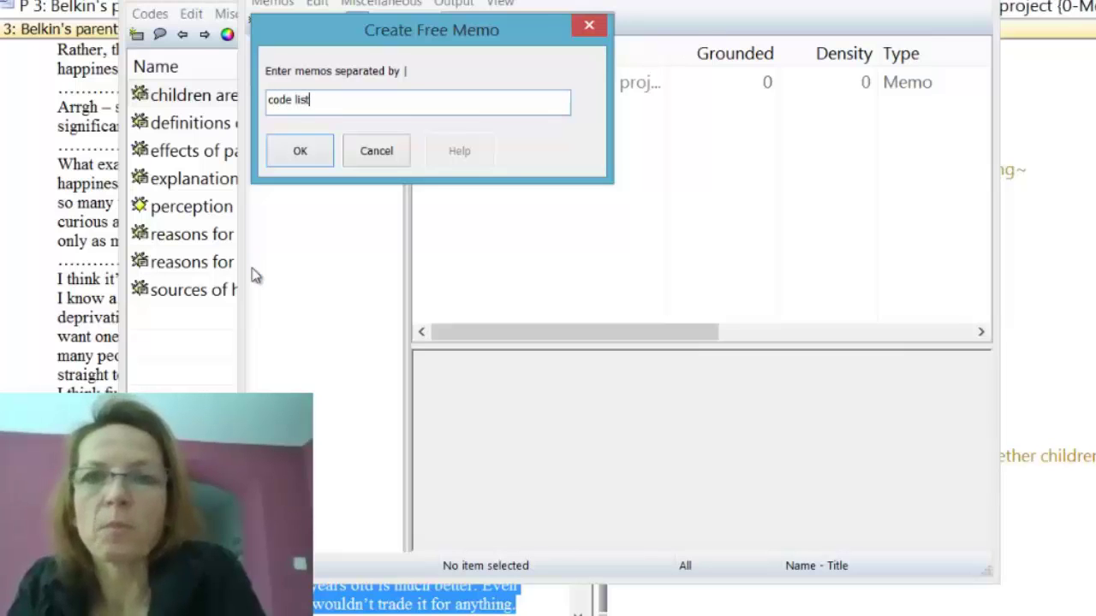
key(Return)
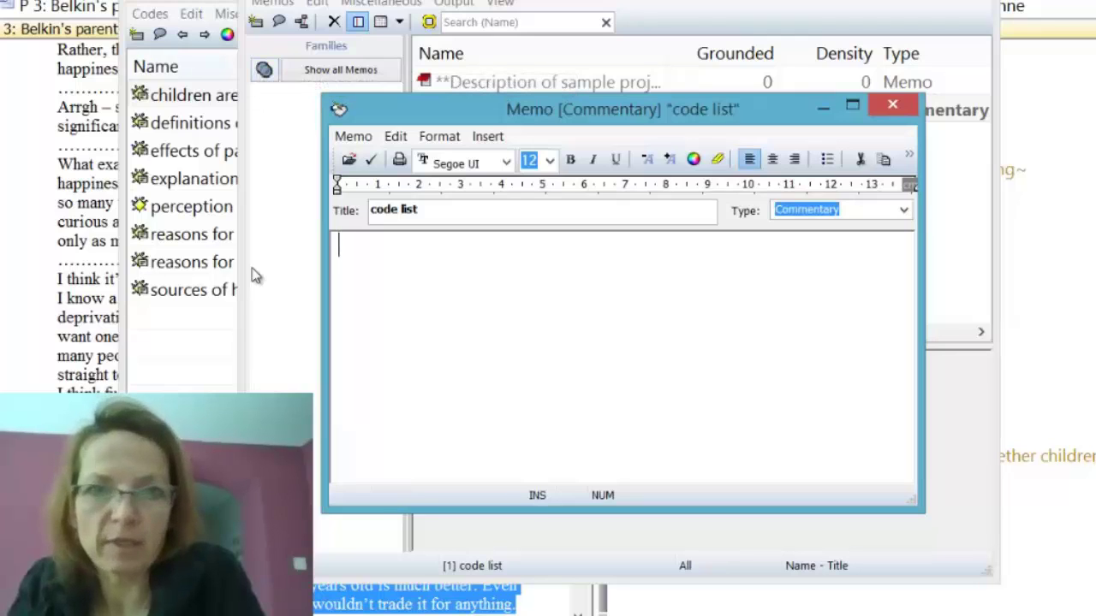
Step: Enter "hard work but: fullifllment" as the first line of the "code list" memo
text(hard w)
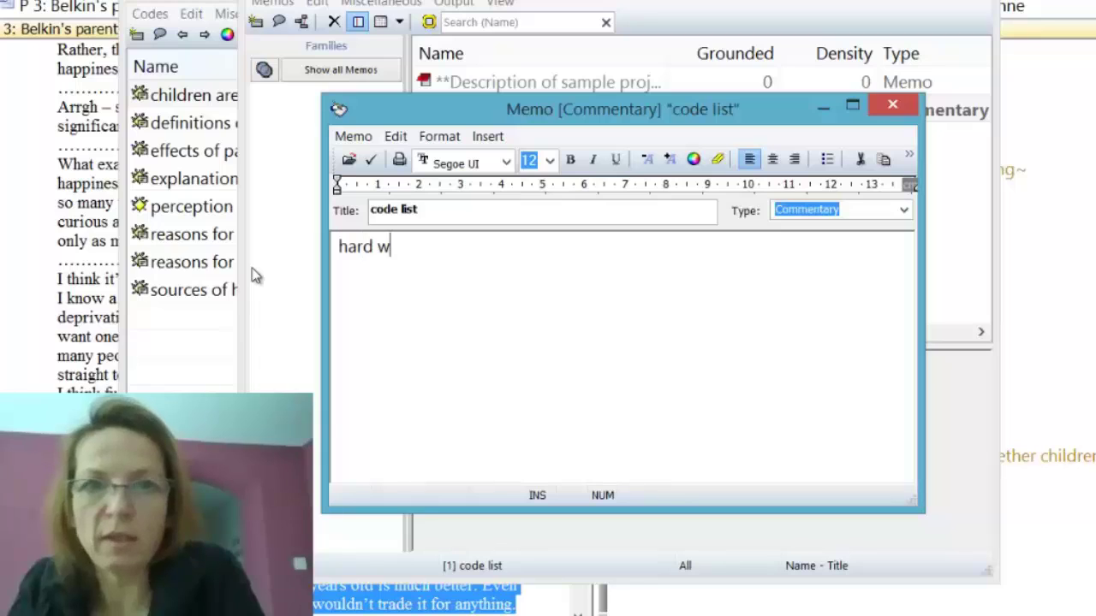
text(ork but_)
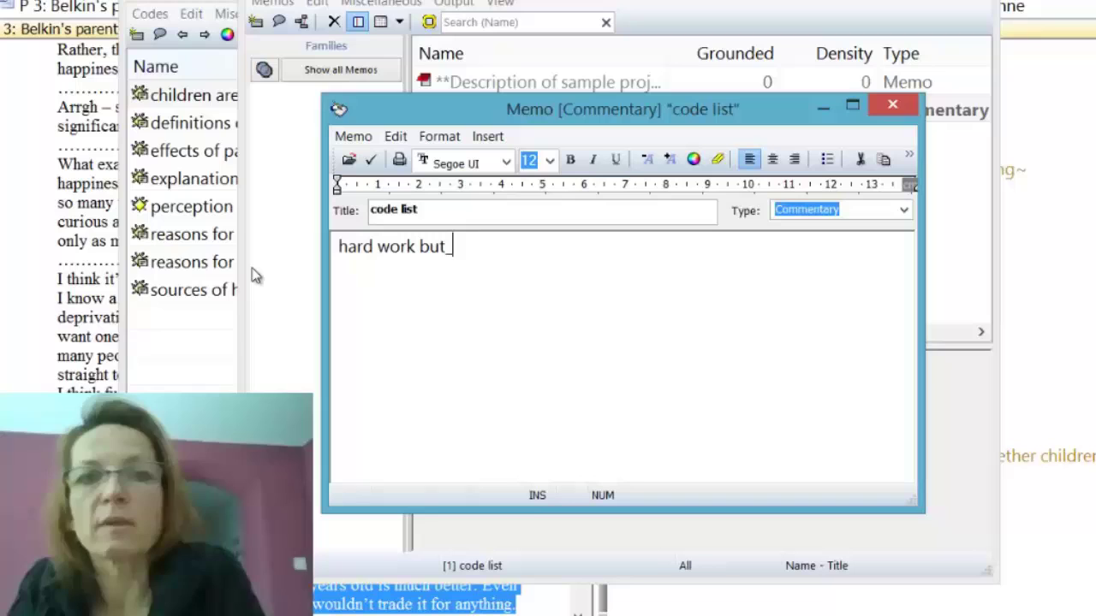
key(BackSpace)
text(:)
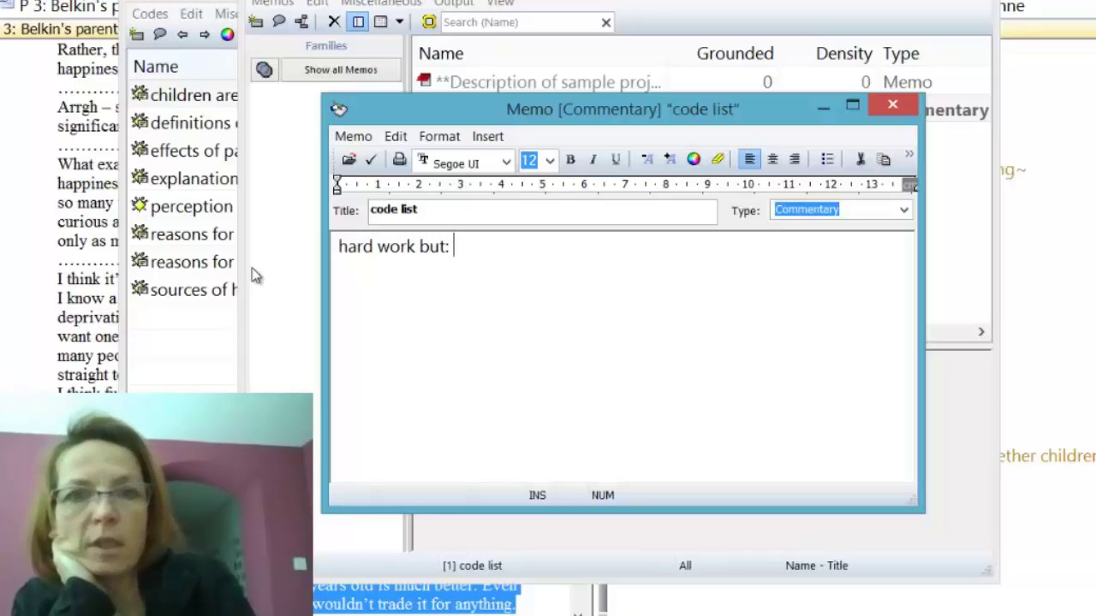
text(ful)
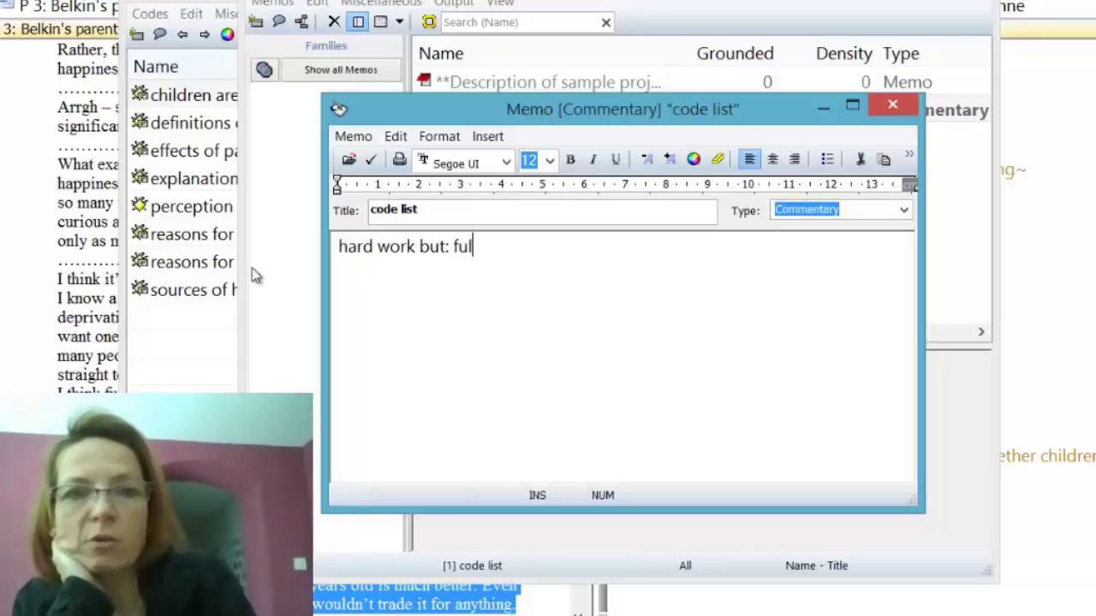
text(liflment)
key(Return)
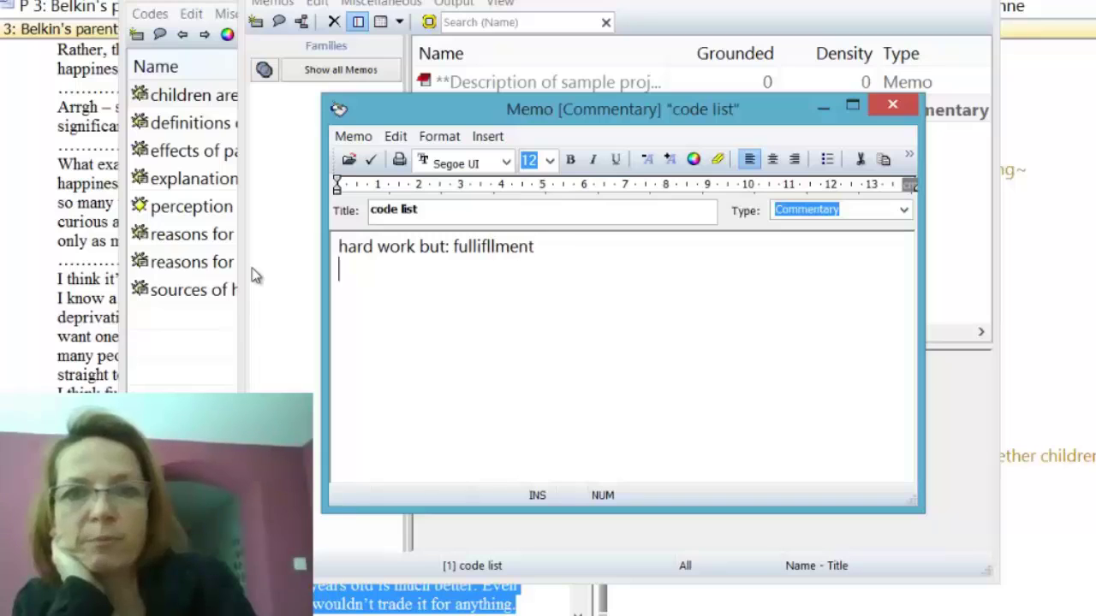
Step: Add the lines "hard work but: richer life" and "hard work but: rewarding" to the memo
text(hard wor)
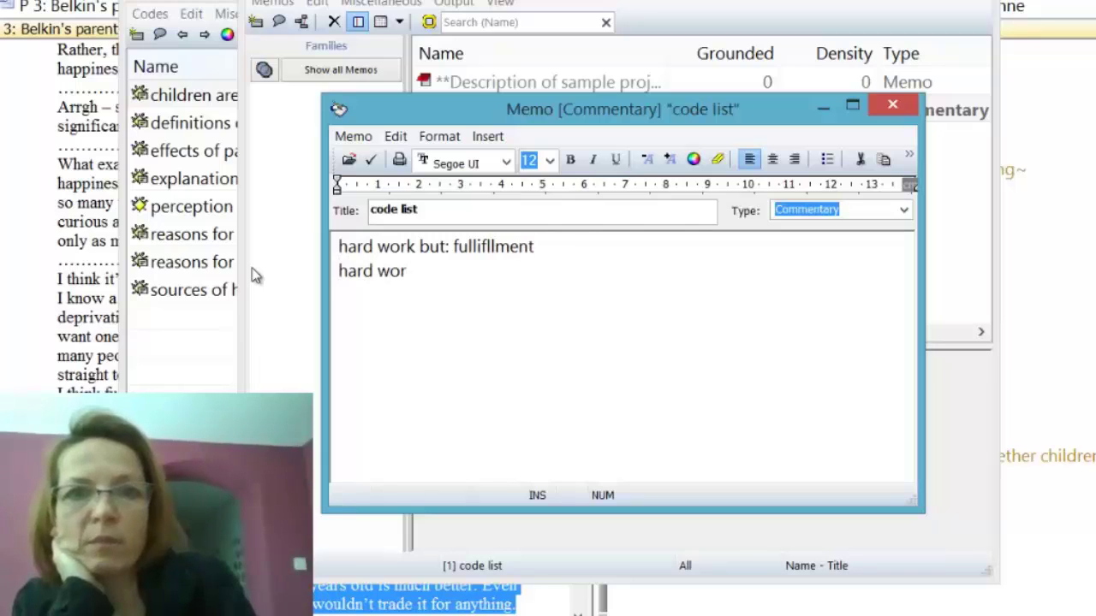
text(k but: )
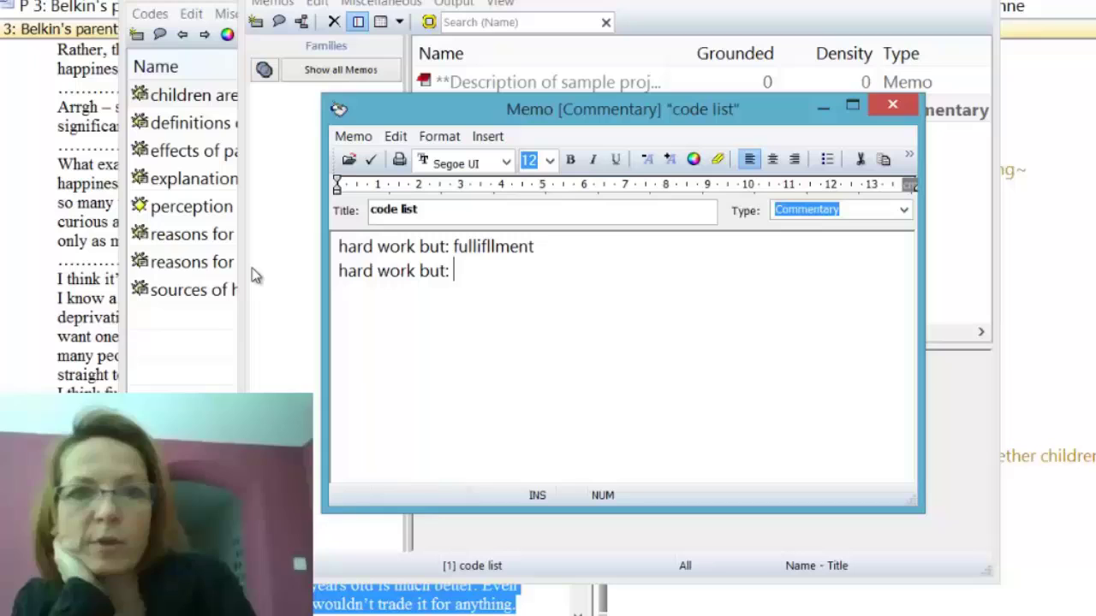
text(richer life)
key(Return)
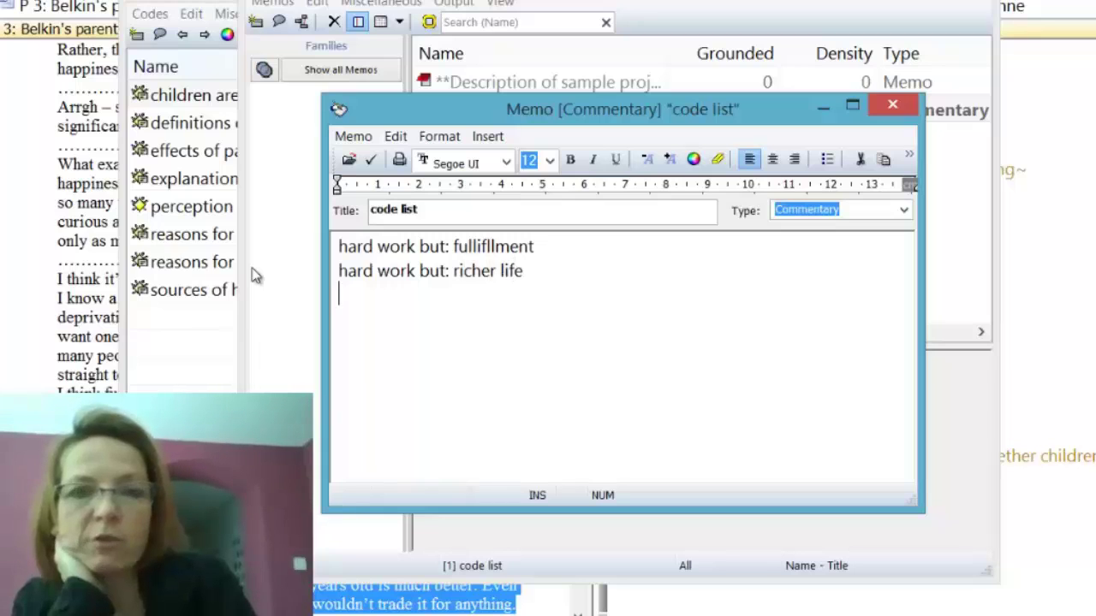
text(hard work but:)
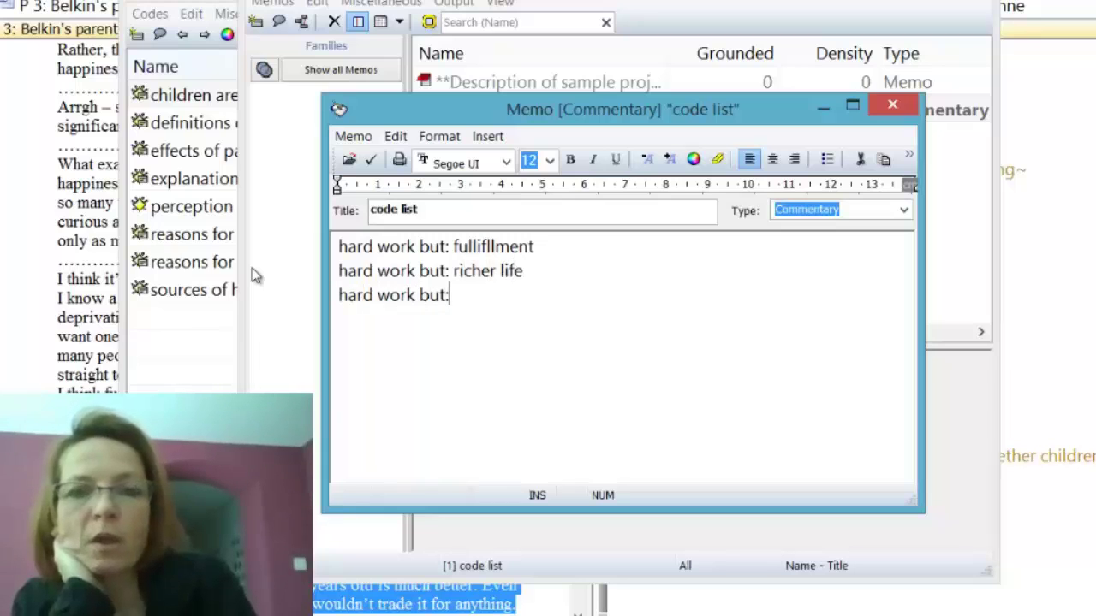
text( req)
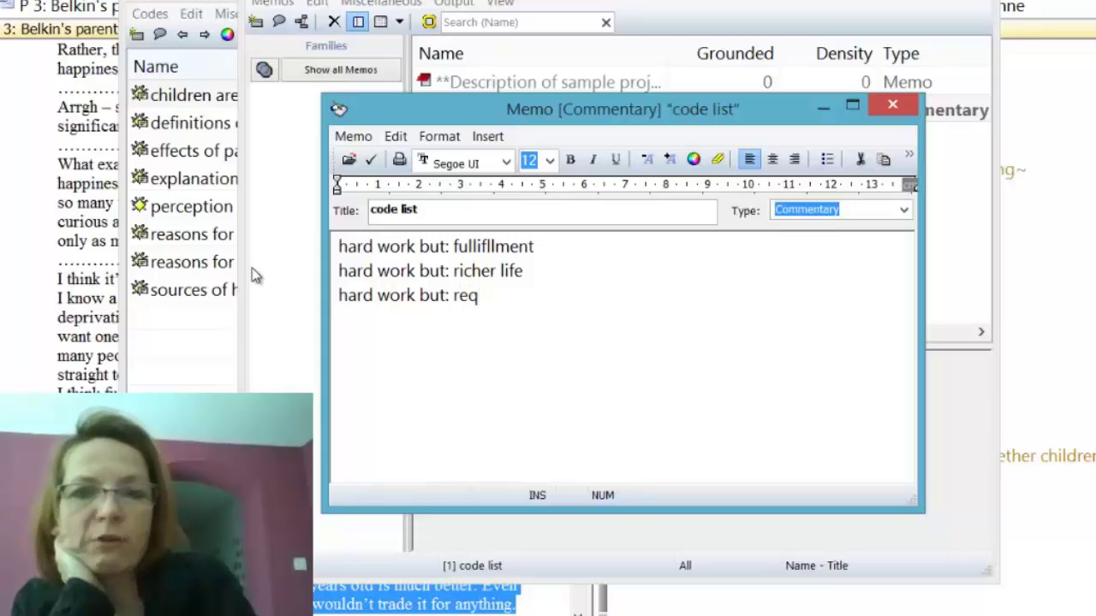
key(BackSpace)
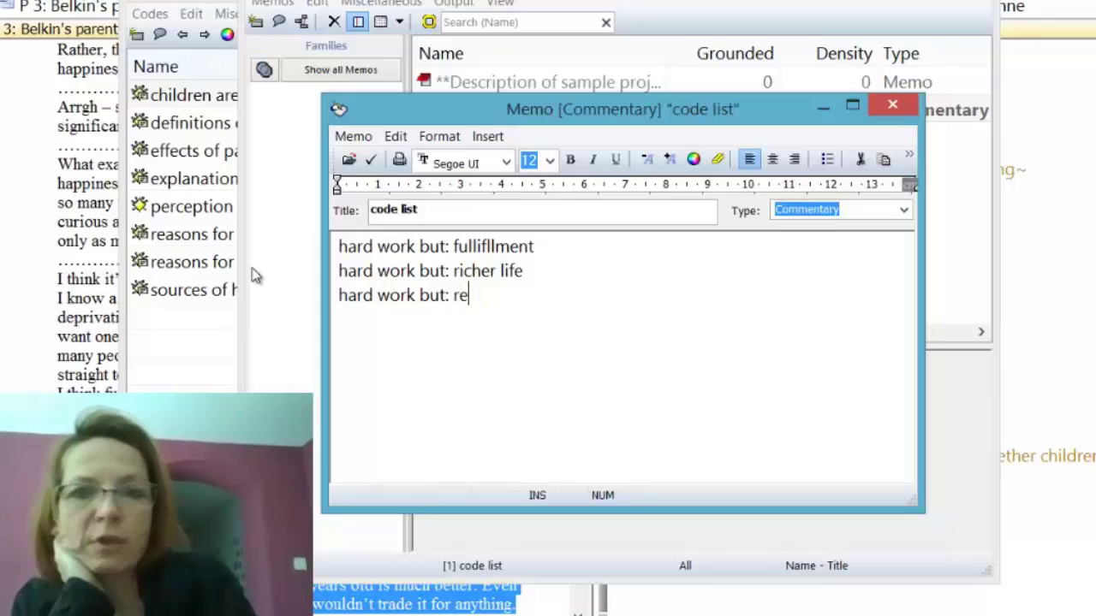
text(warding)
key(Return)
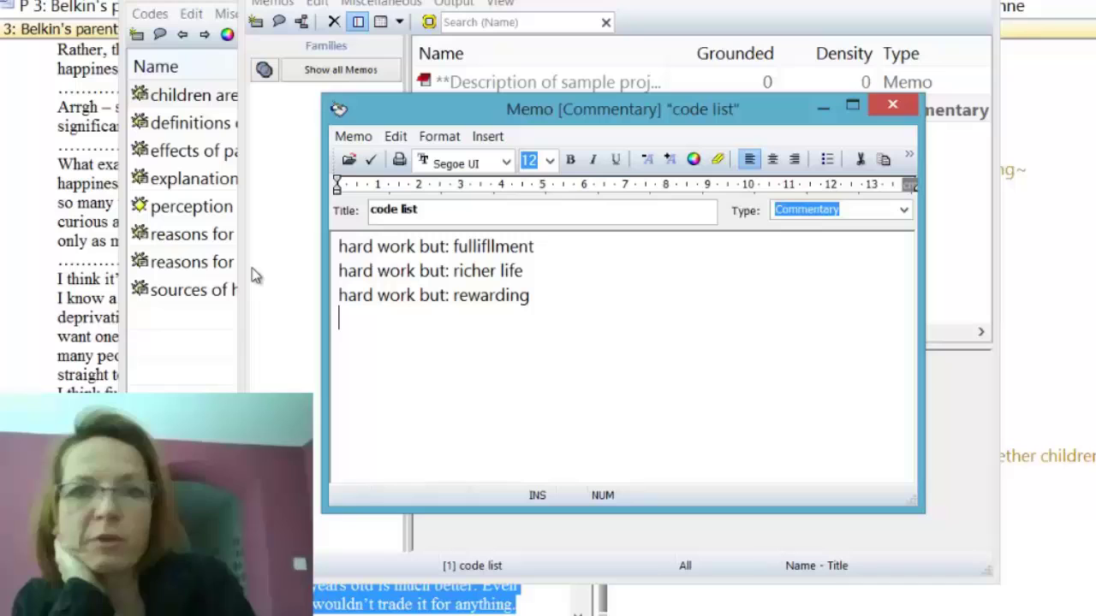
Step: Add "hard but: positive emotions" as the fourth line and close the memo editor, keeping its text
text(hard but: )
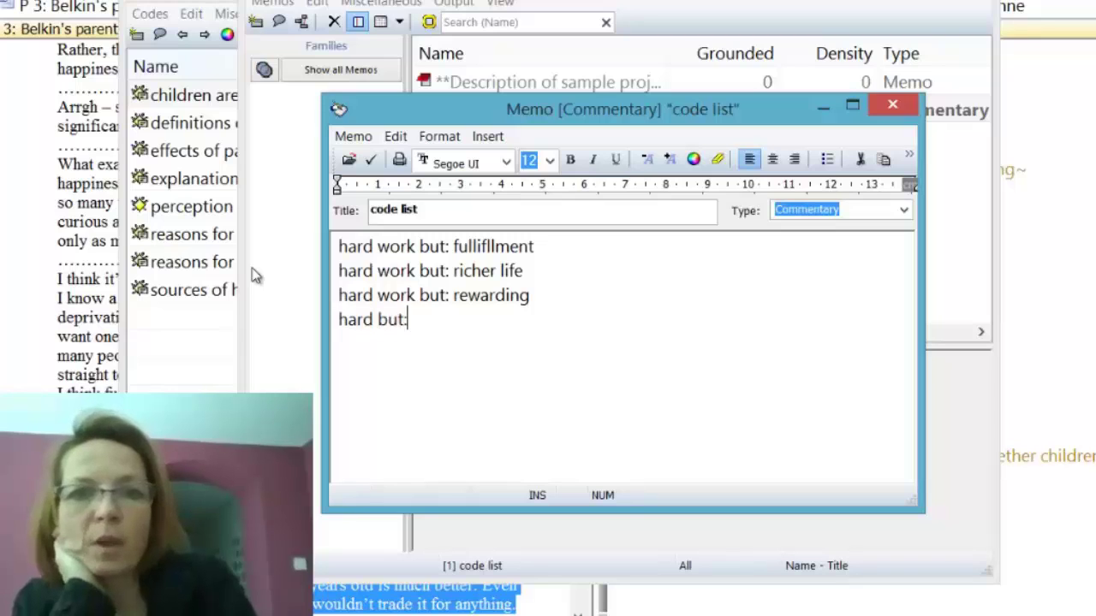
text(pos)
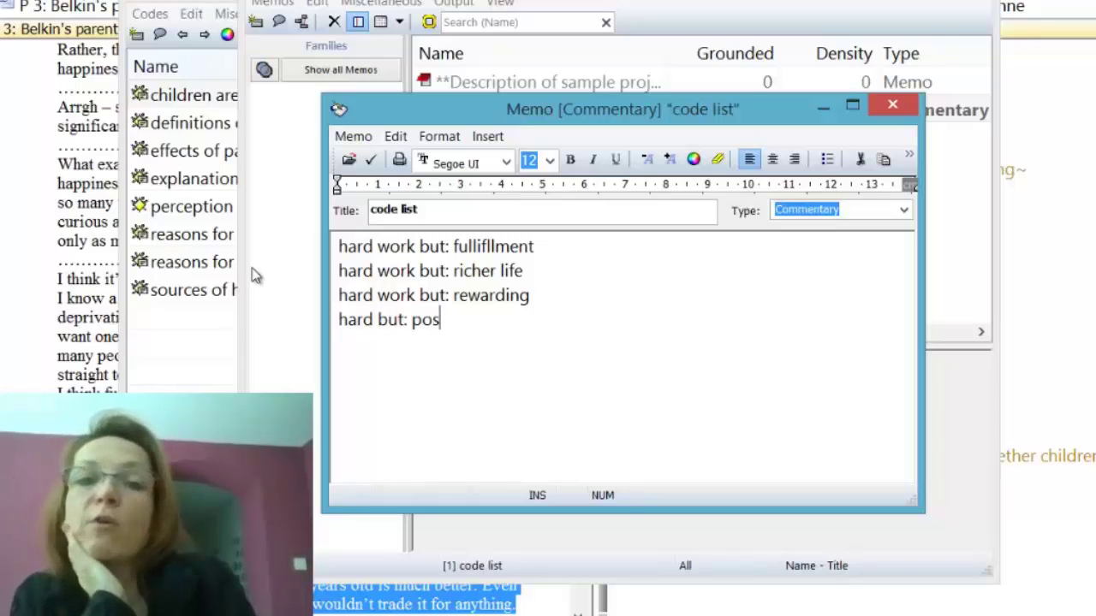
text(itive emotins)
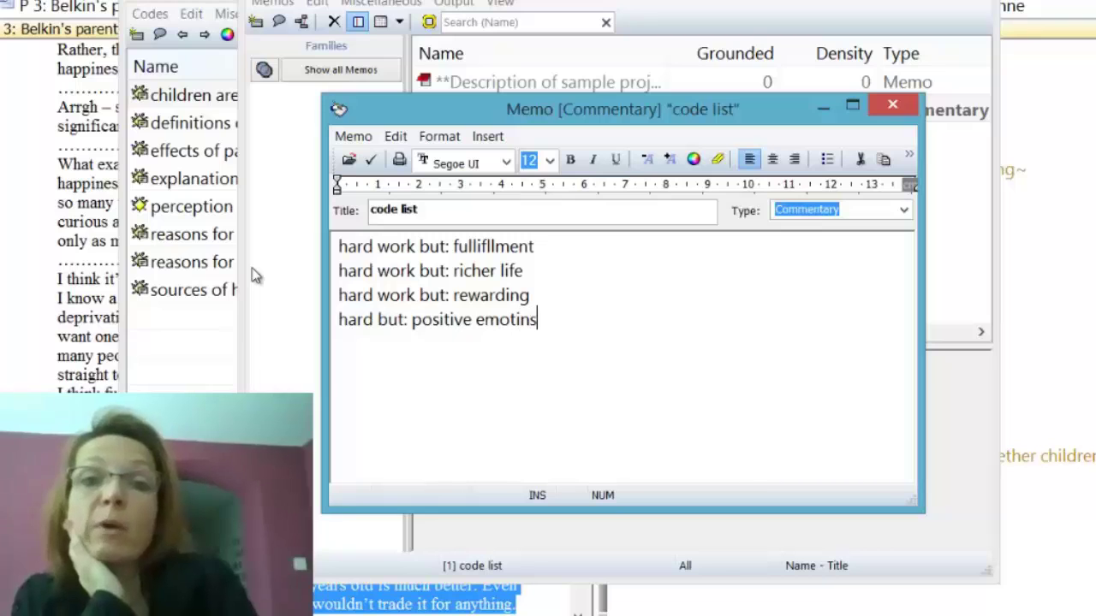
key(BackSpace)
key(BackSpace)
text(ons)
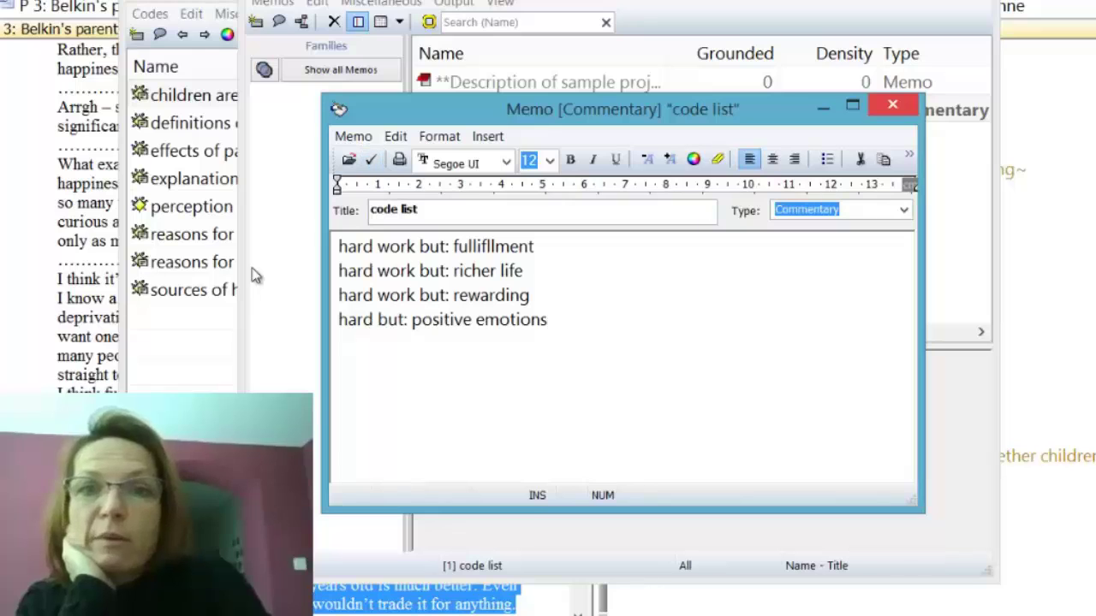
key(alt+F4)
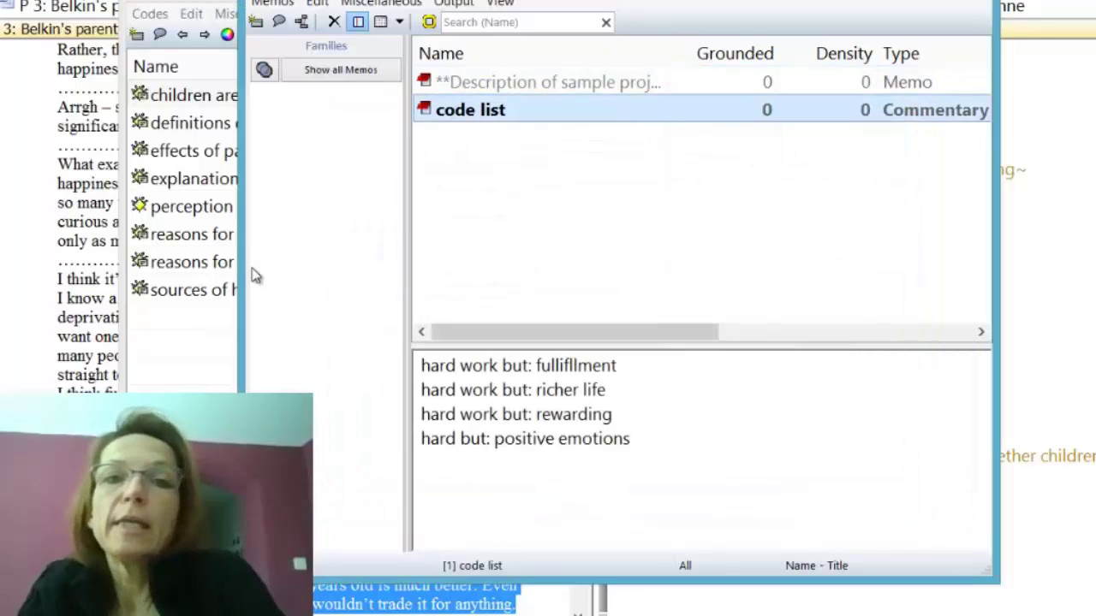
Step: Create codes from the selected "code list" memo and close the Memo Manager
key(alt)
key(Right)
key(Right)
key(Right)
key(Right)
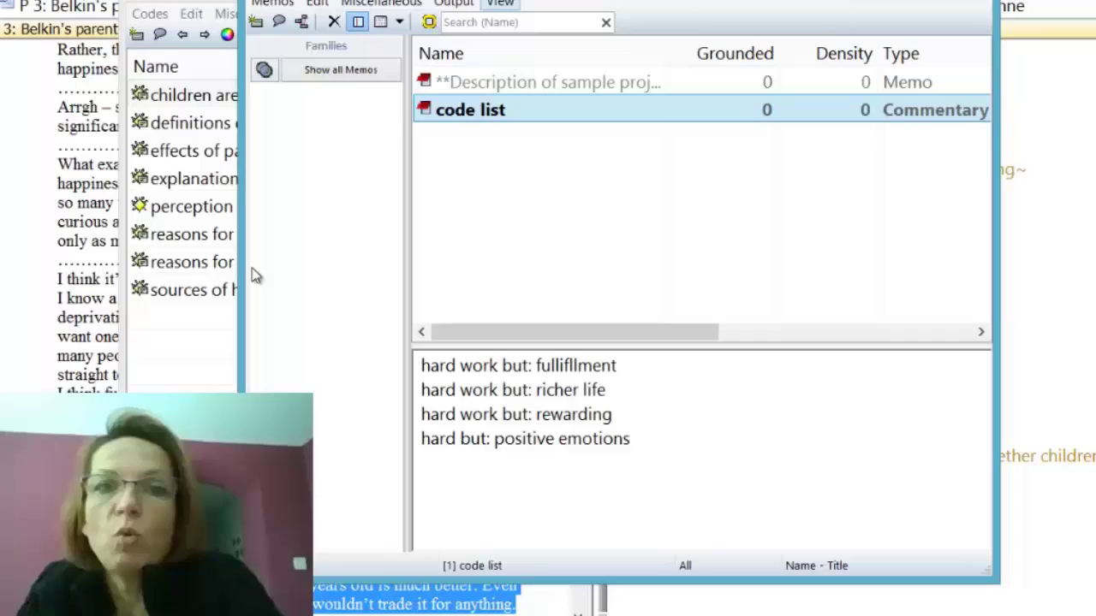
key(Left)
key(Left)
key(Return)
key(Down)
key(Down)
key(Down)
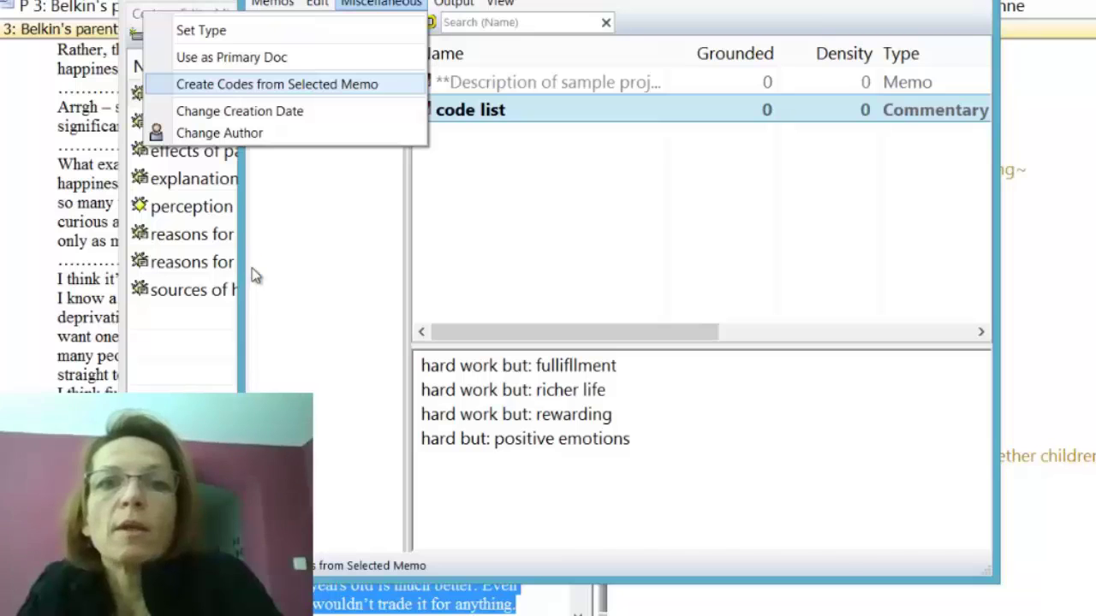
key(Return)
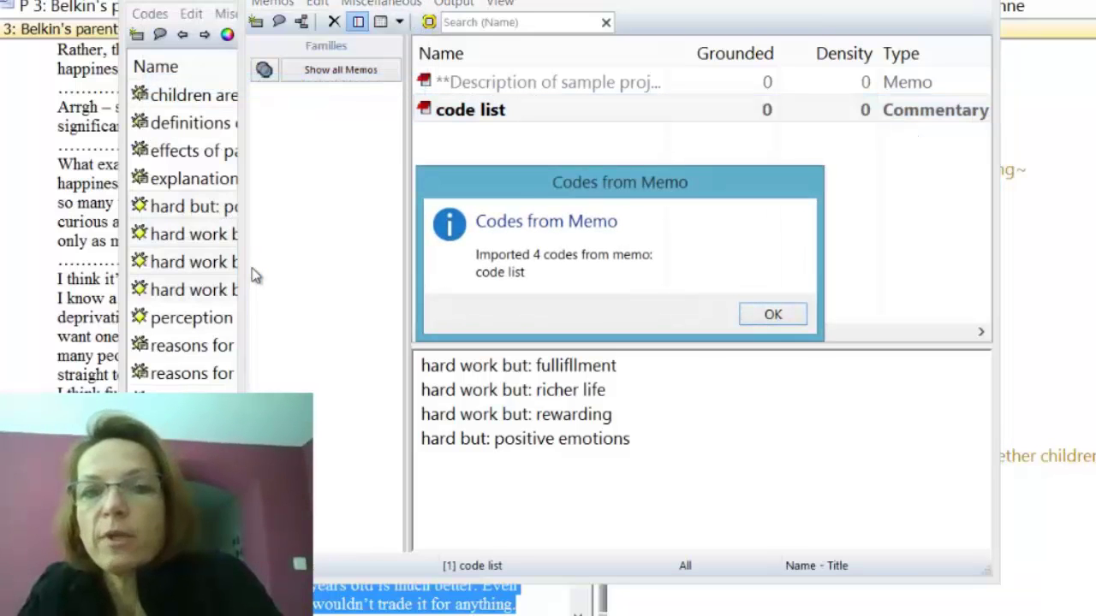
key(Return)
key(Escape)
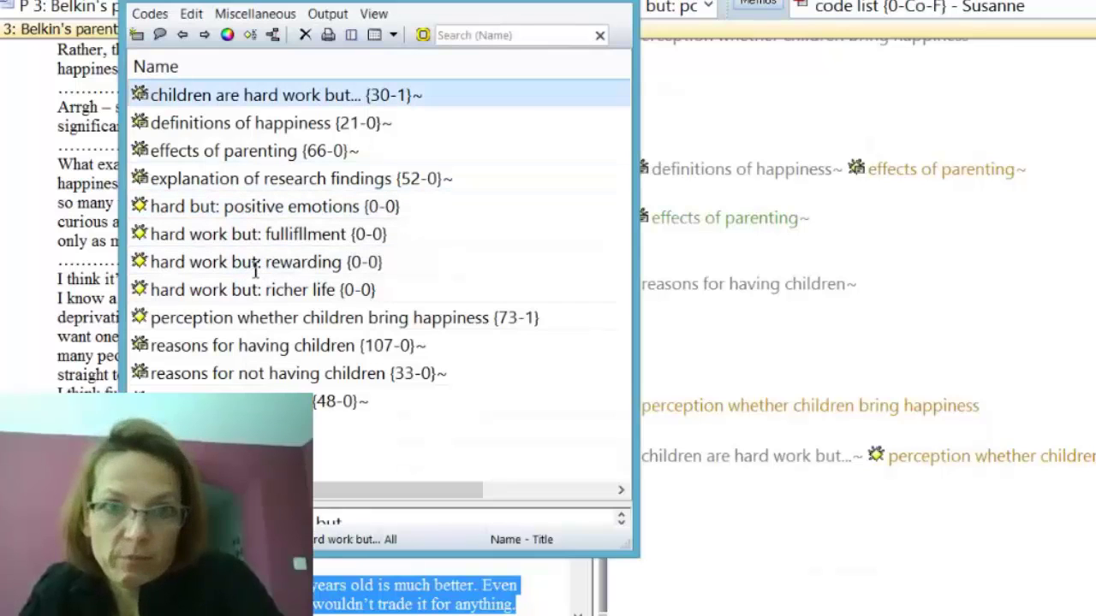
Step: Rename the code "children are hard work but..." to "HARD WORK BUT"
key(F2)
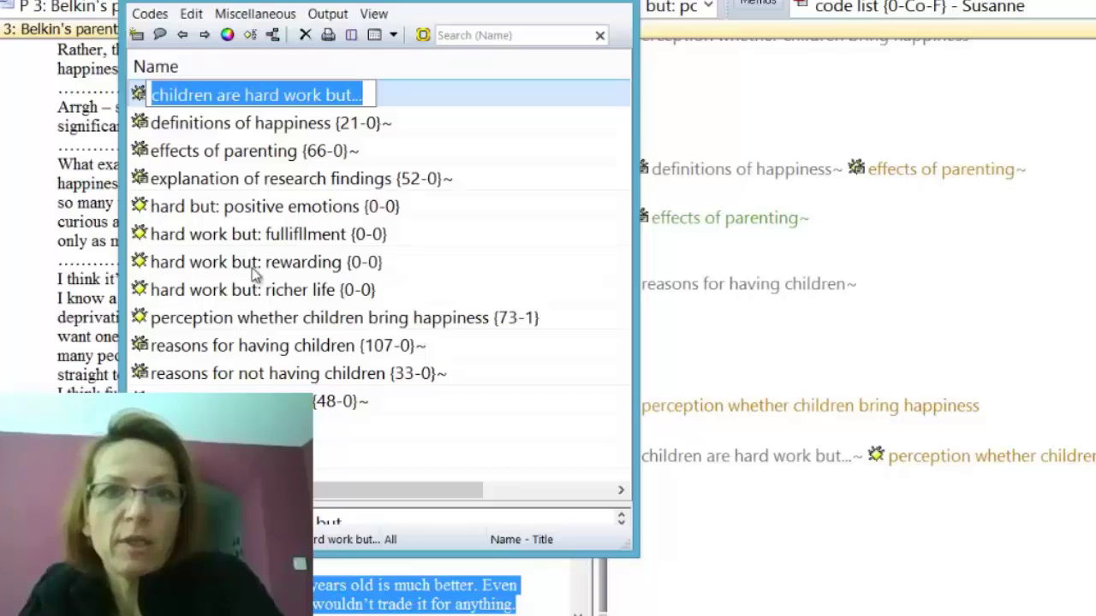
text(HARD WOR)
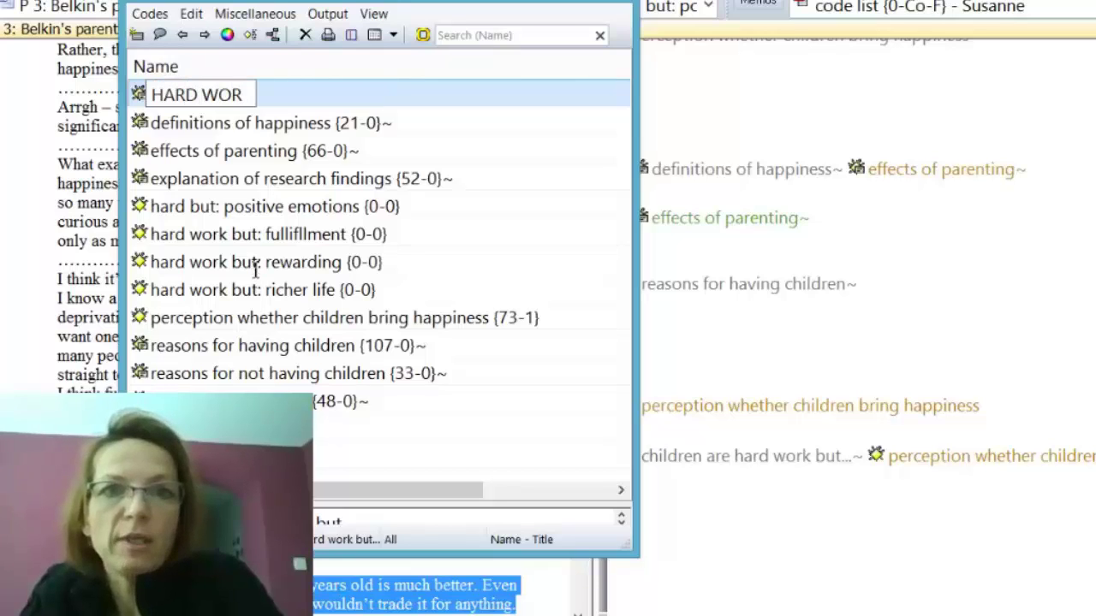
text(K BUT)
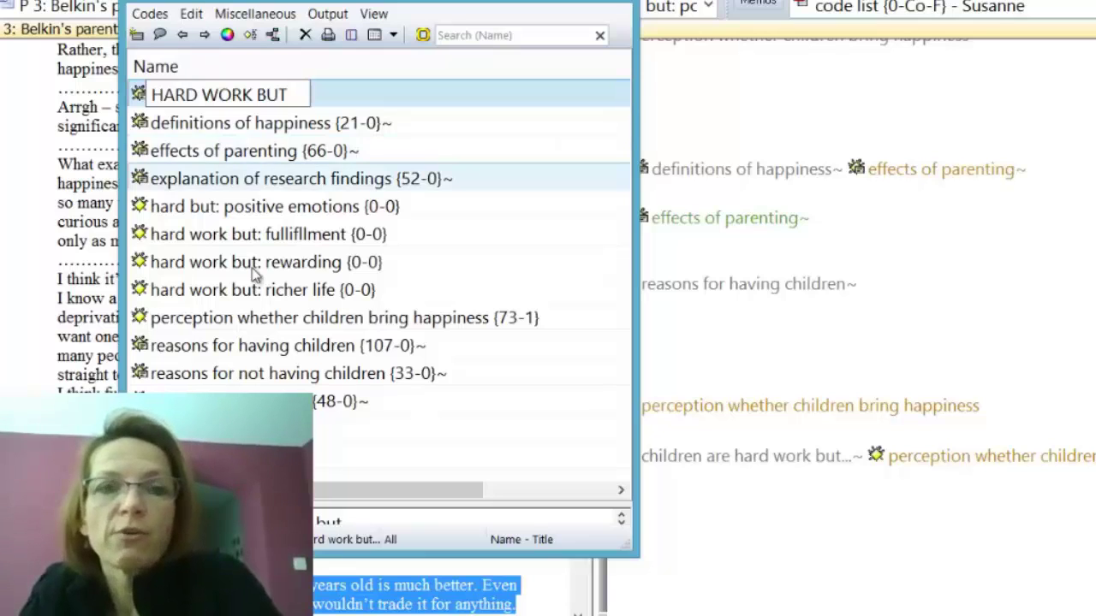
key(Return)
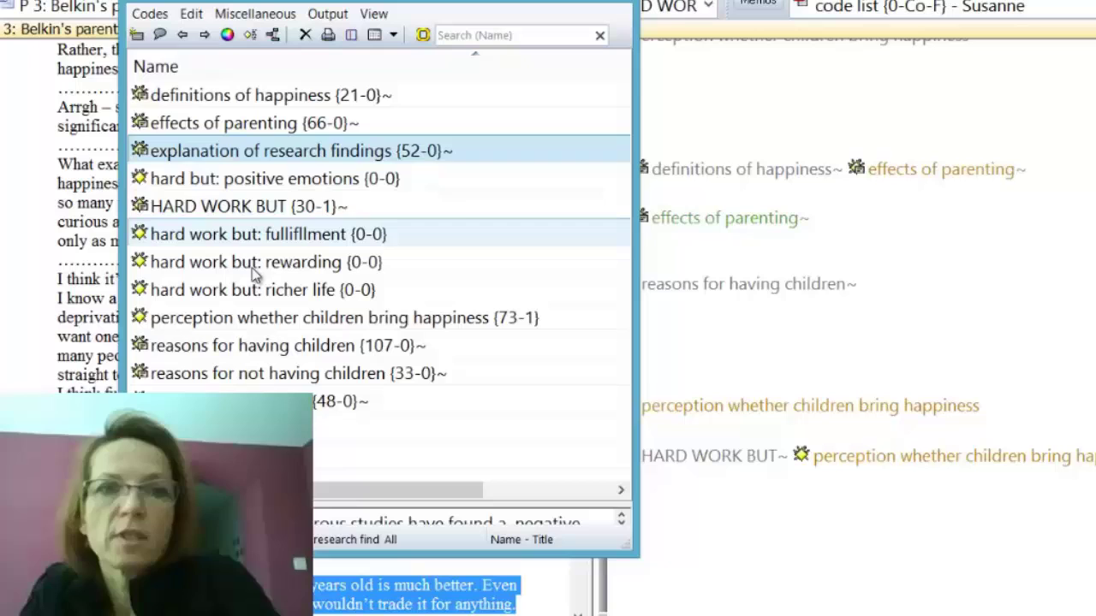
Step: Colour the code "HARD WORK BUT" and its subcodes "fullifllment", "rewarding" and "richer life" dark green
key(Down)
key(Down)
key(Down)
key(Down)
key(Down)
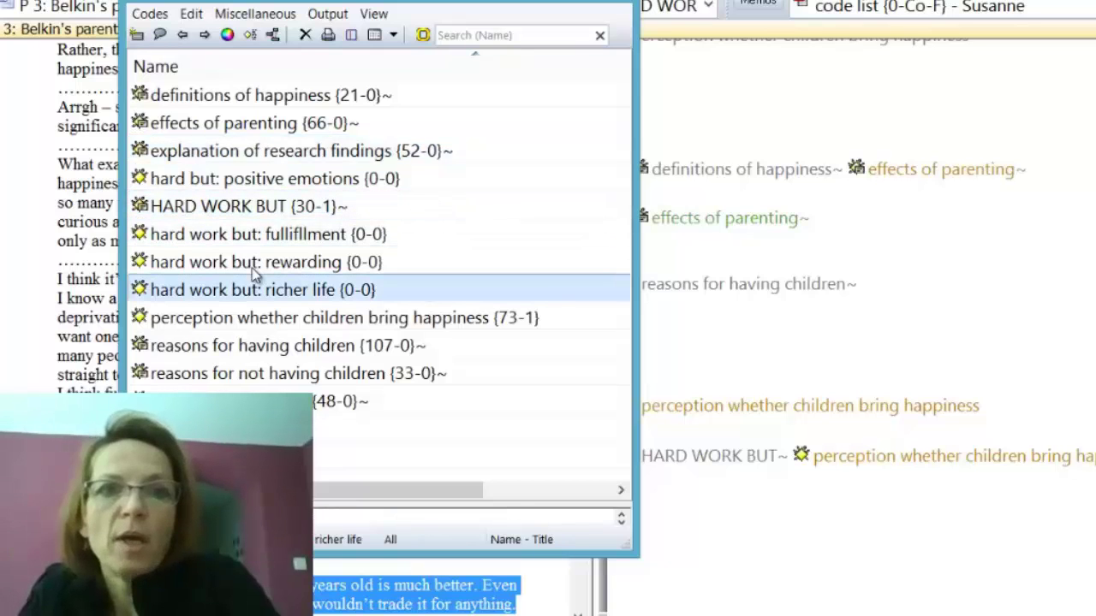
key(Up)
key(Up)
key(Up)
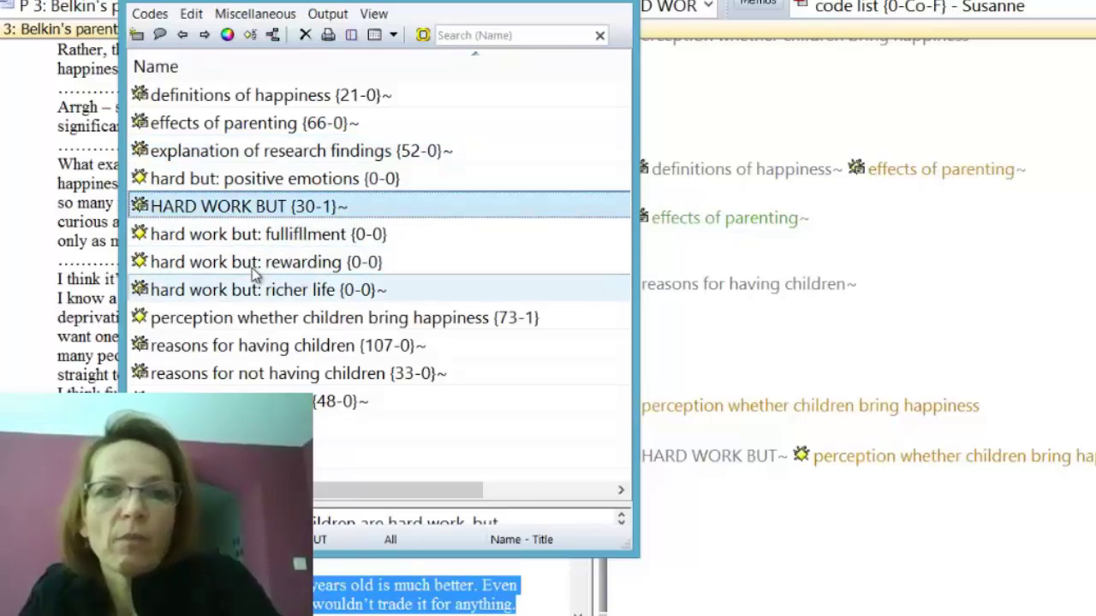
shift+click(254, 272)
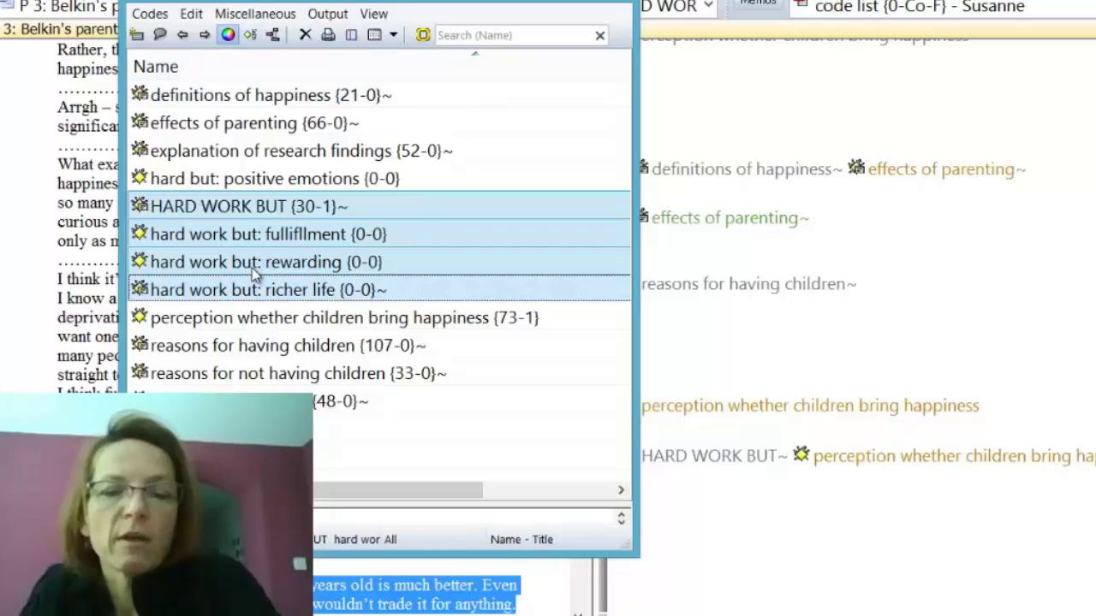
click(227, 34)
click(215, 158)
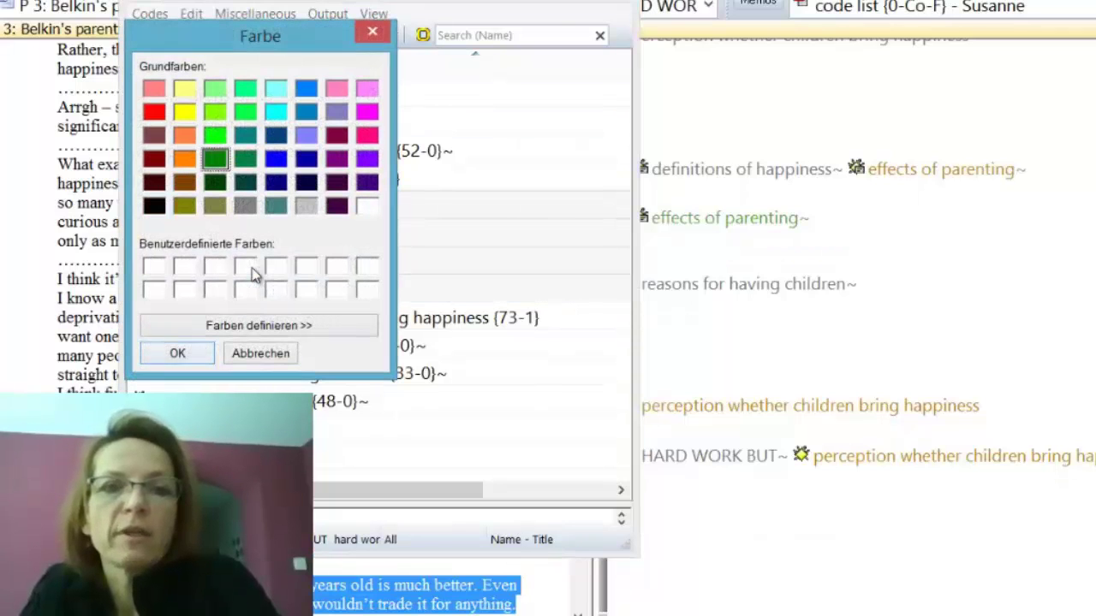
key(Return)
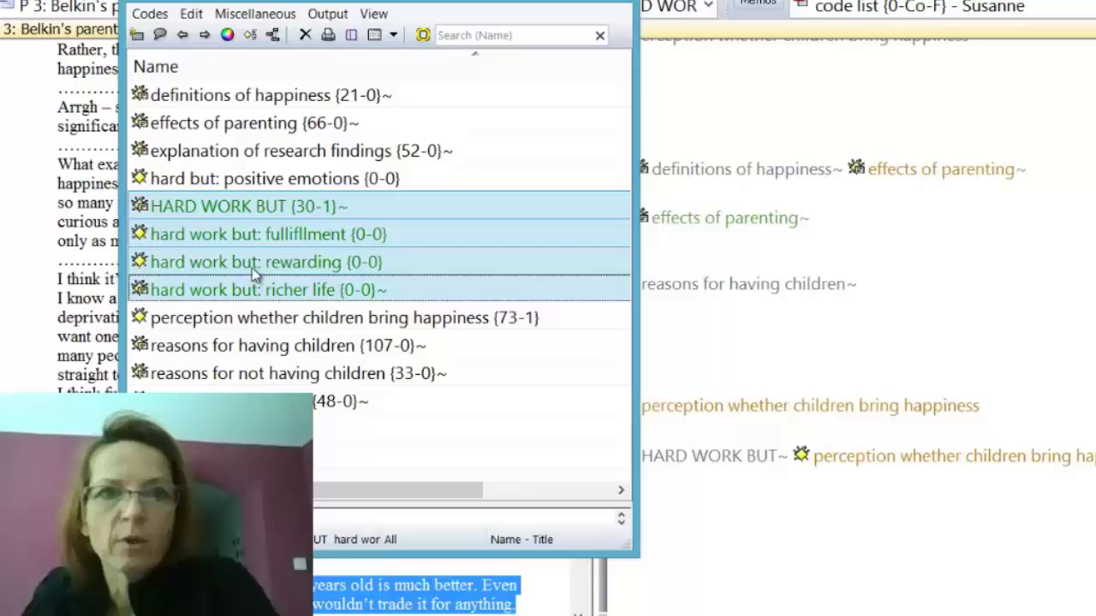
Step: Move the Code Manager clear of the document text and rename "hard but: positive emotions" to "hard work but: positive emotions"
mouse_move(255, 2)
mouse_down()
mouse_move(867, 0)
mouse_move(845, 0)
mouse_up()
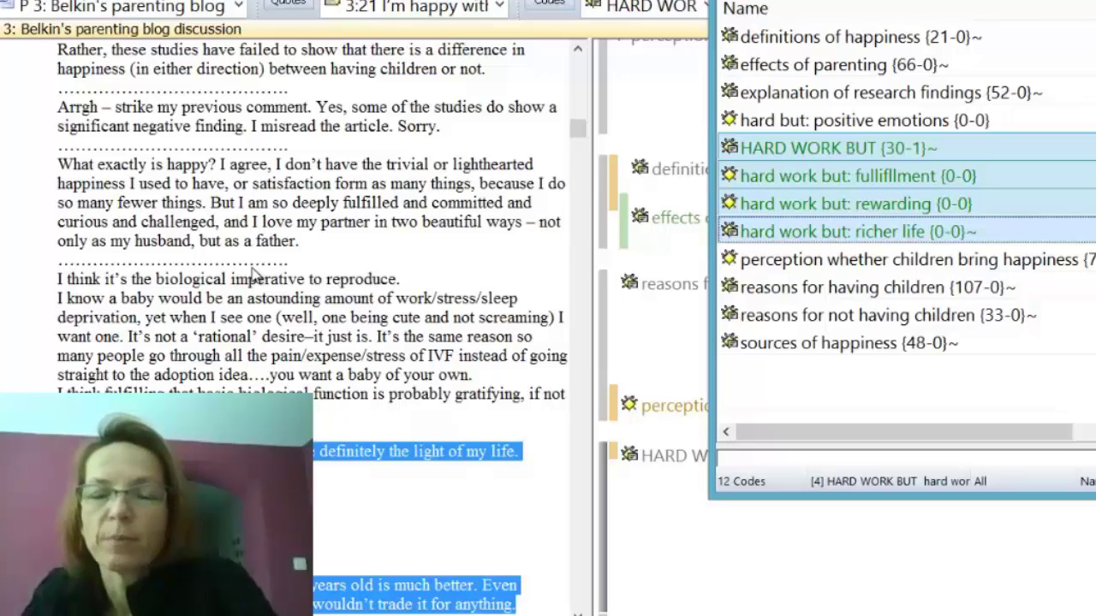
click(865, 120)
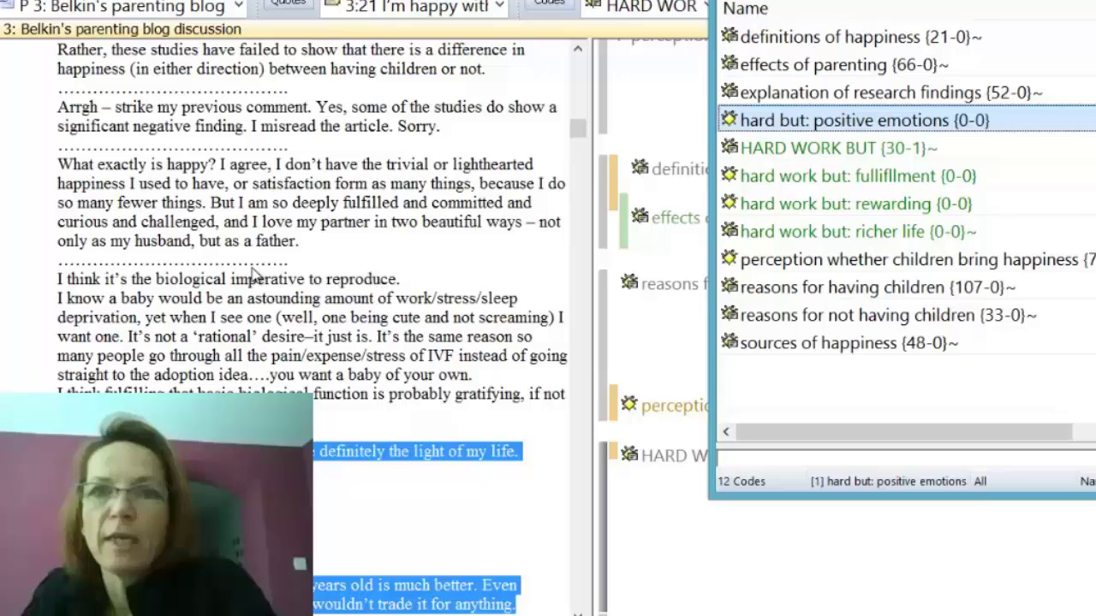
key(F2)
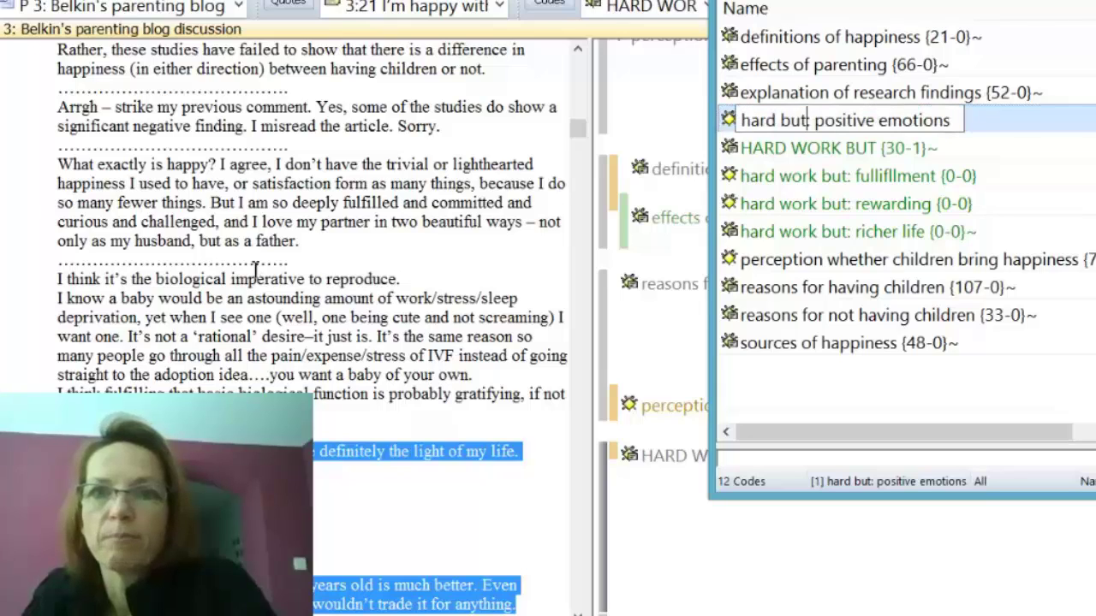
text(work)
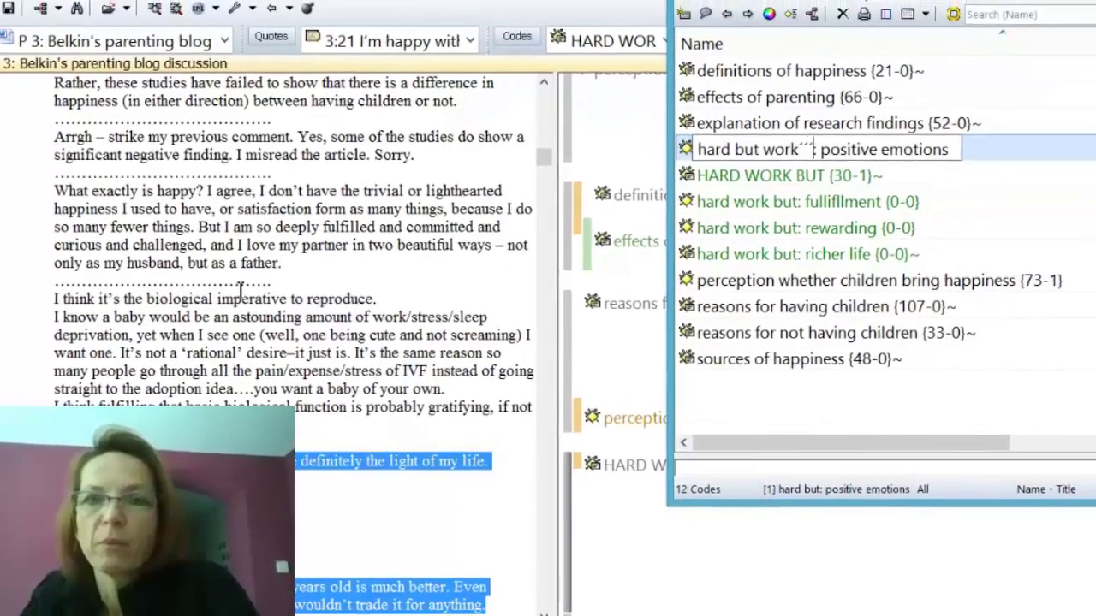
key(BackSpace)
key(BackSpace)
key(BackSpace)
key(BackSpace)
key(BackSpace)
key(BackSpace)
key(BackSpace)
key(BackSpace)
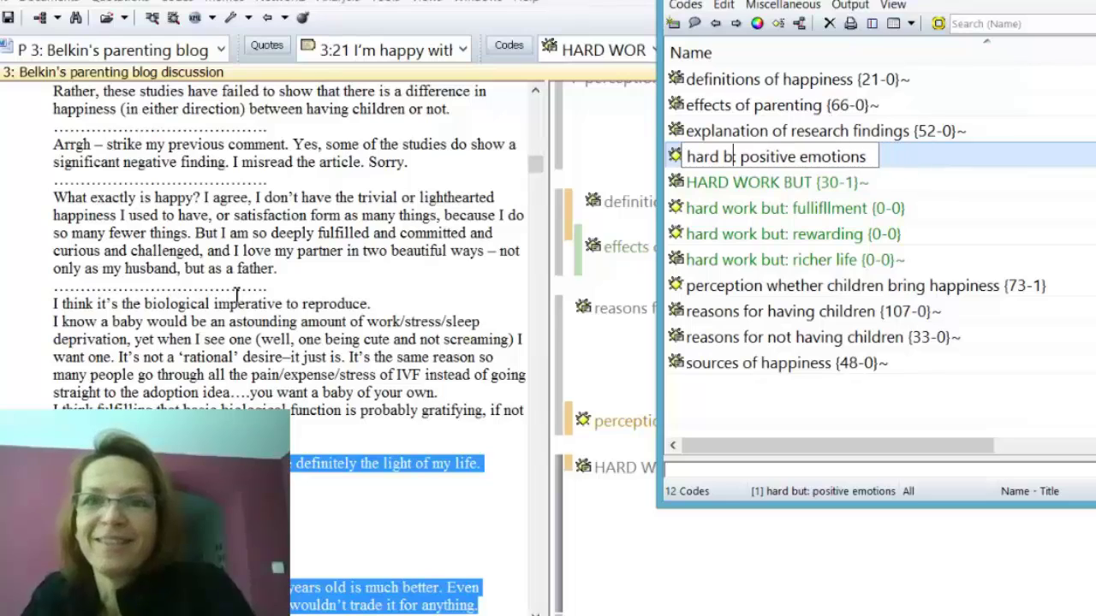
text(work but:)
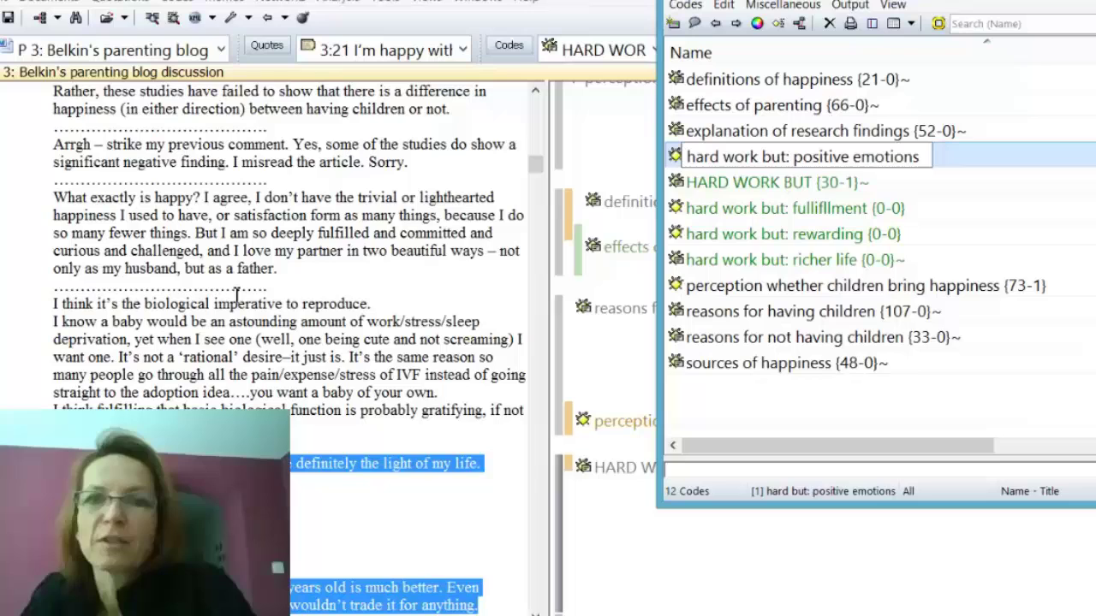
key(Return)
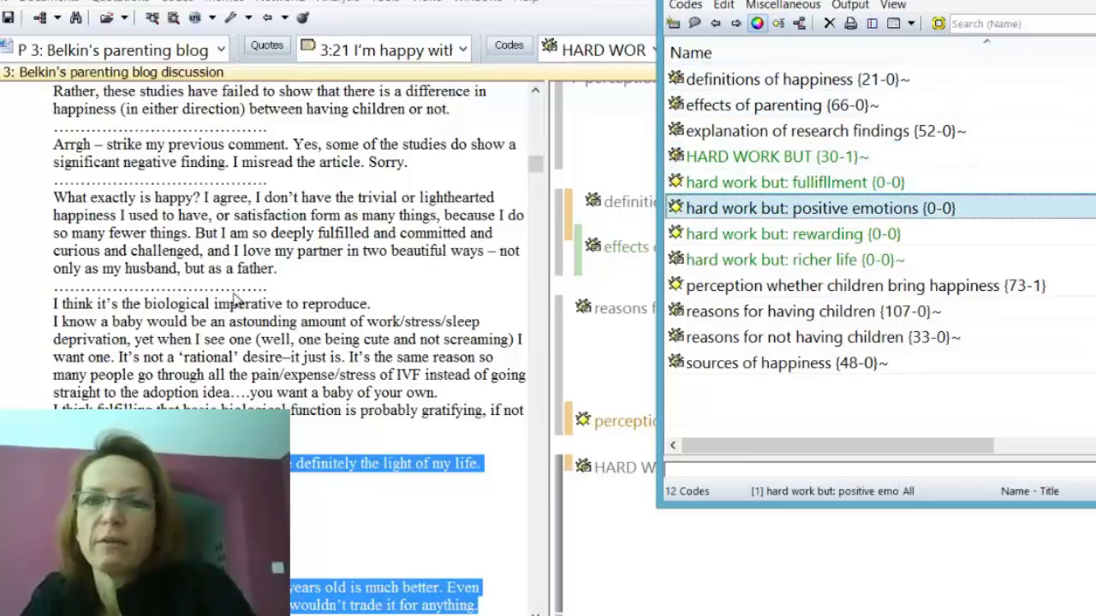
Step: Colour the code "hard work but: positive emotions" dark green like its sibling subcodes
click(756, 23)
click(746, 138)
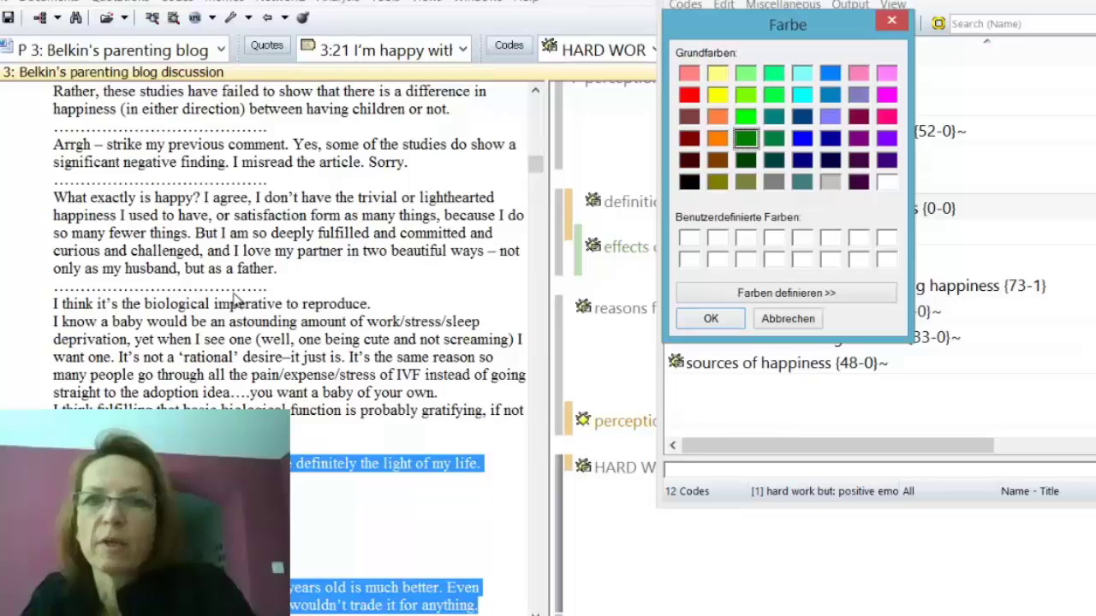
click(710, 318)
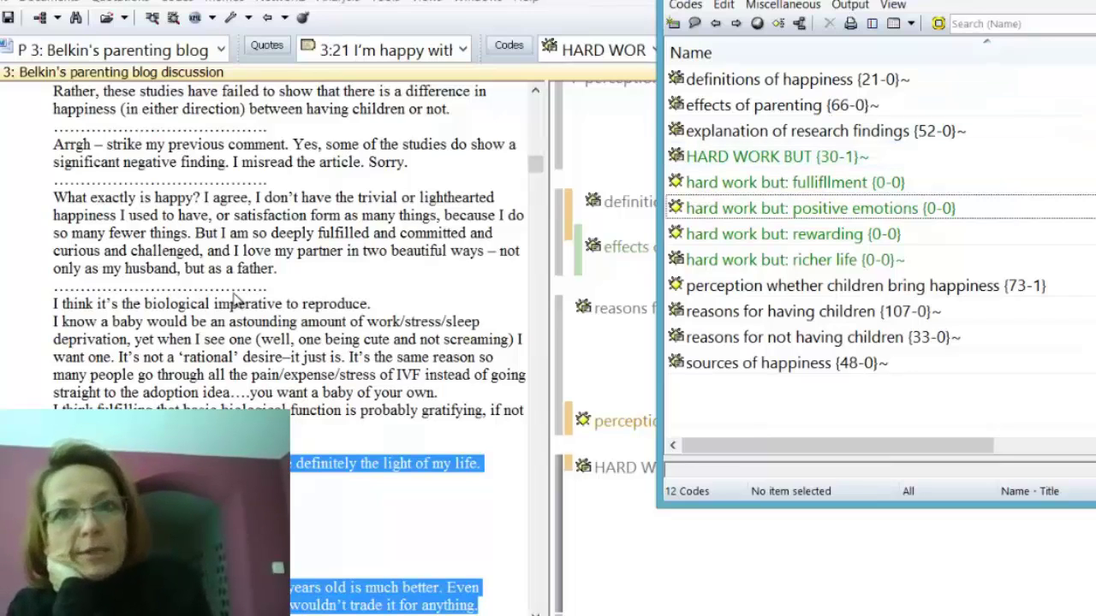
Step: Reposition and enlarge the Code Manager, and list the quotations of the code "HARD WORK BUT"
drag(783, 0, 836, 37)
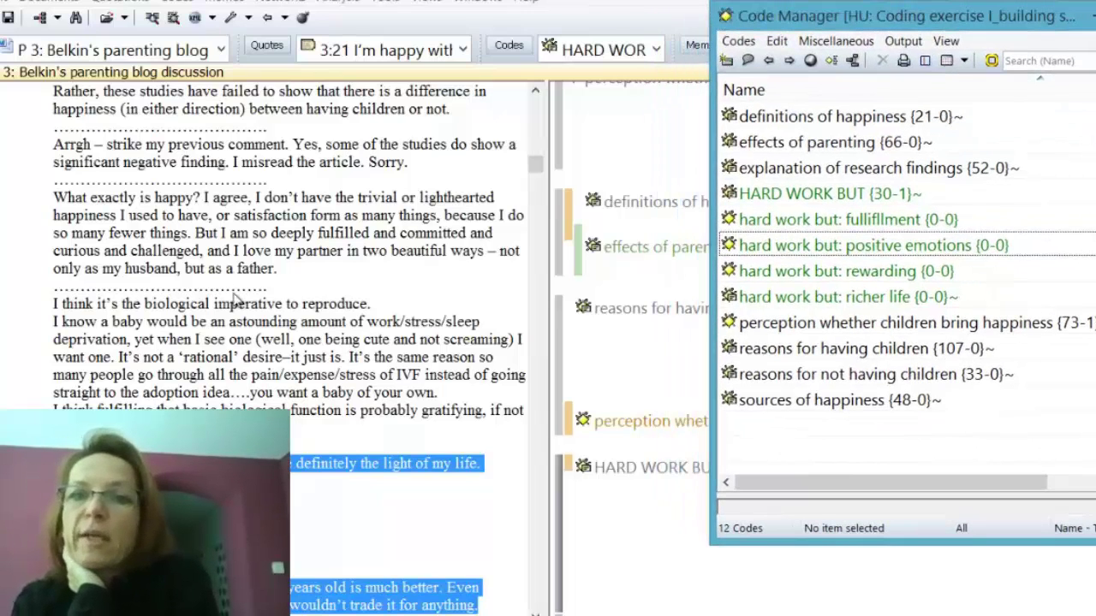
drag(899, 542, 899, 615)
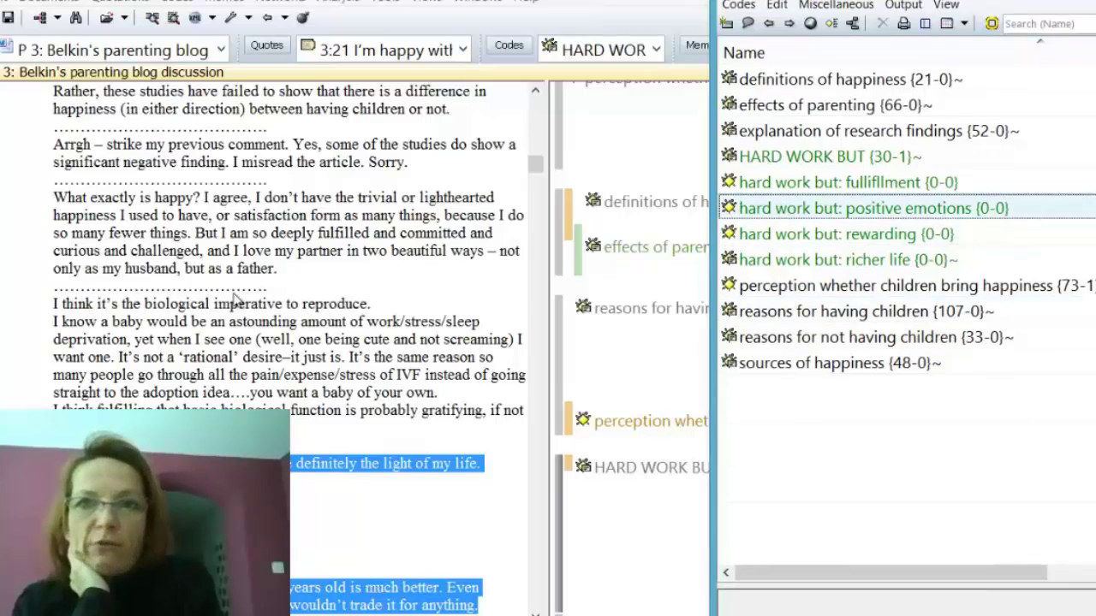
double_click(829, 156)
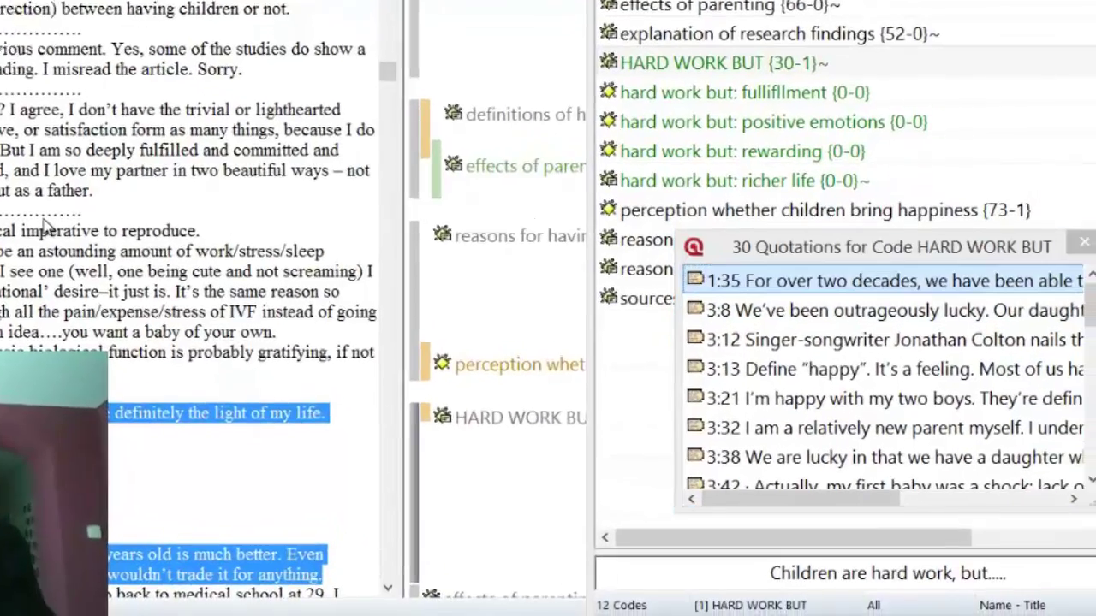
Step: Display quotation 1:35 and replace its code "HARD WORK BUT" with "hard work but: rewarding"
click(881, 281)
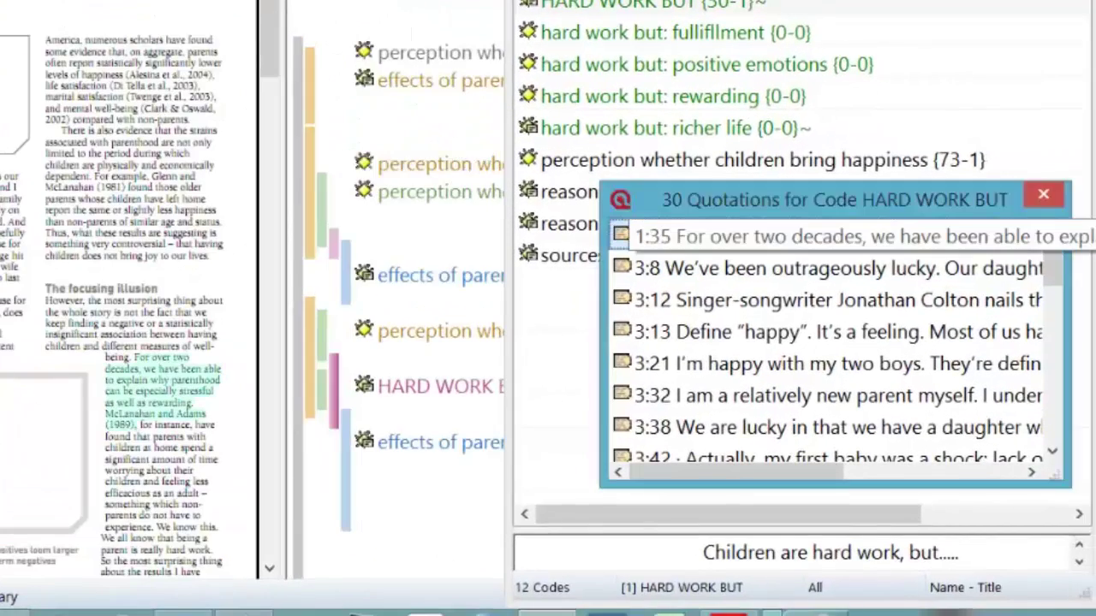
click(150, 545)
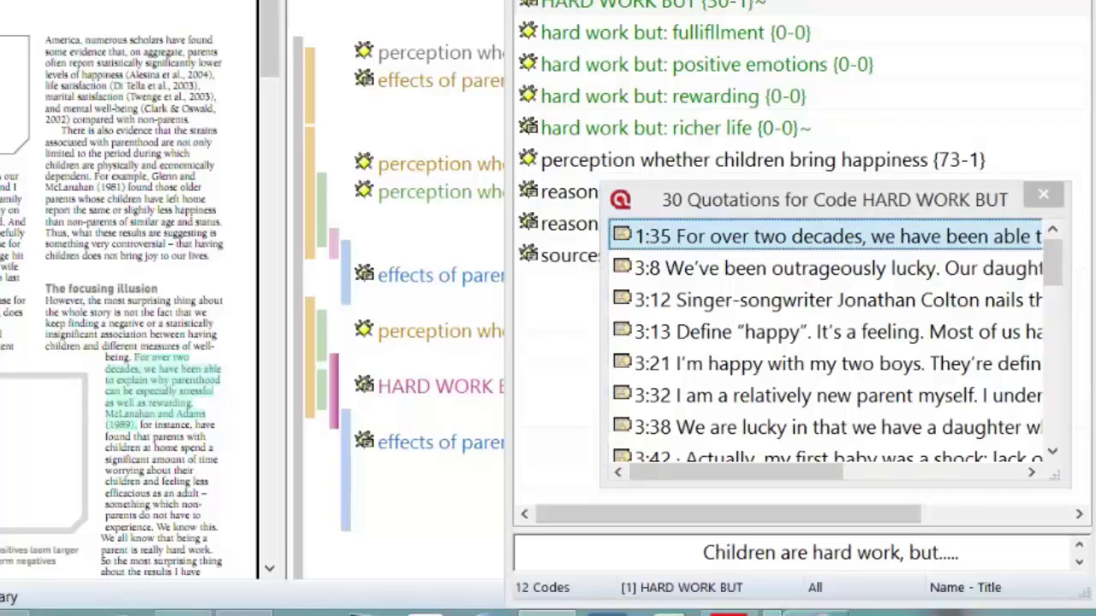
scroll(150, 545, up, 1)
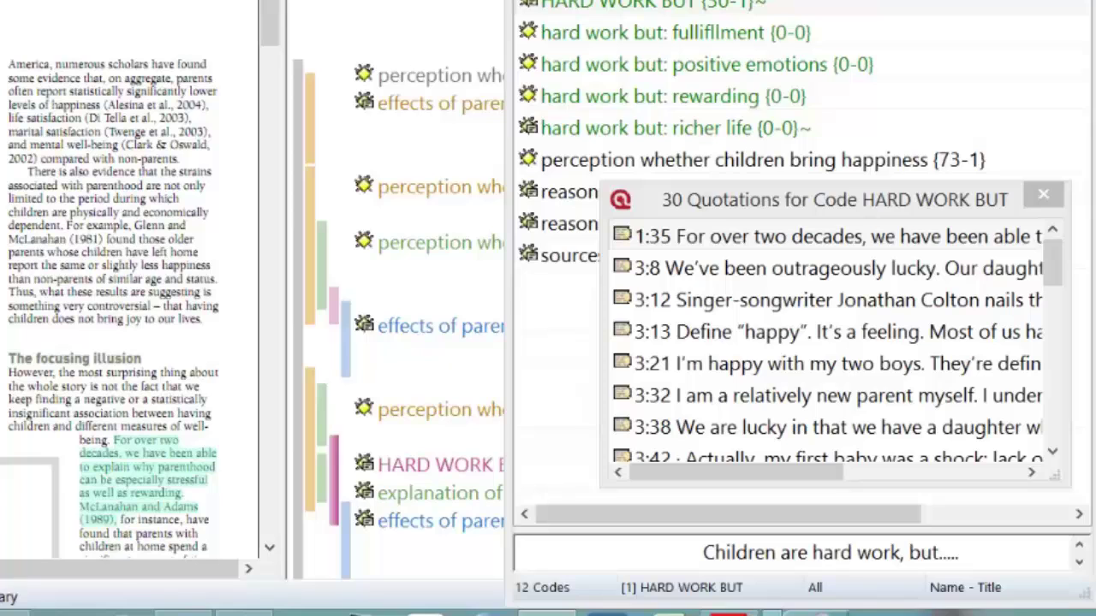
drag(651, 96, 428, 465)
Step: Replace "HARD WORK BUT" with "hard work but: richer life" on quotation 3:12 and with "hard work but: positive emotions" on quotation 3:21
click(825, 268)
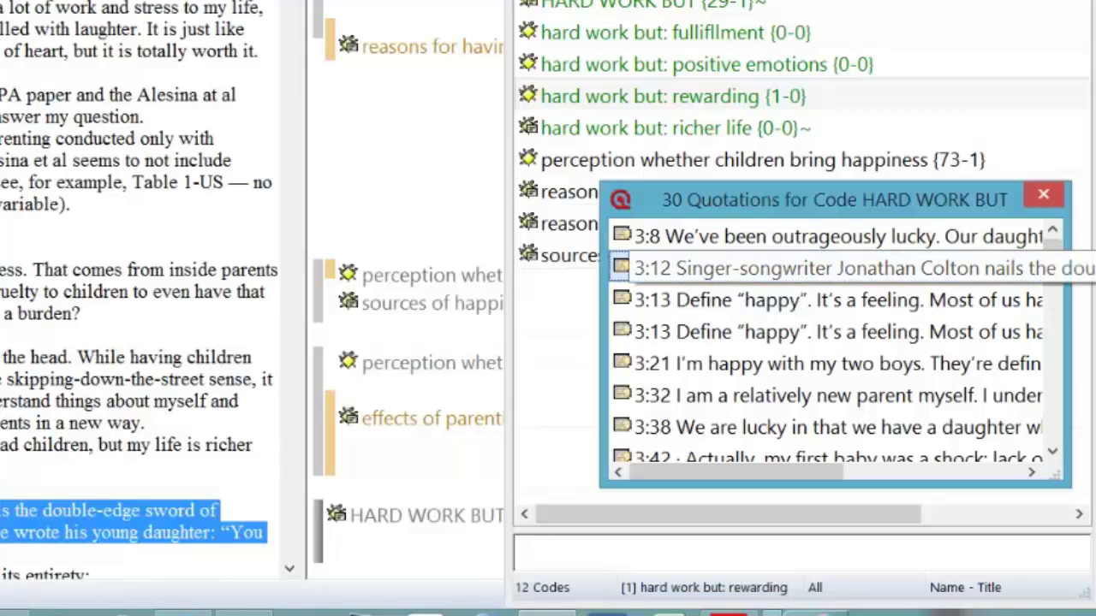
drag(646, 128, 415, 514)
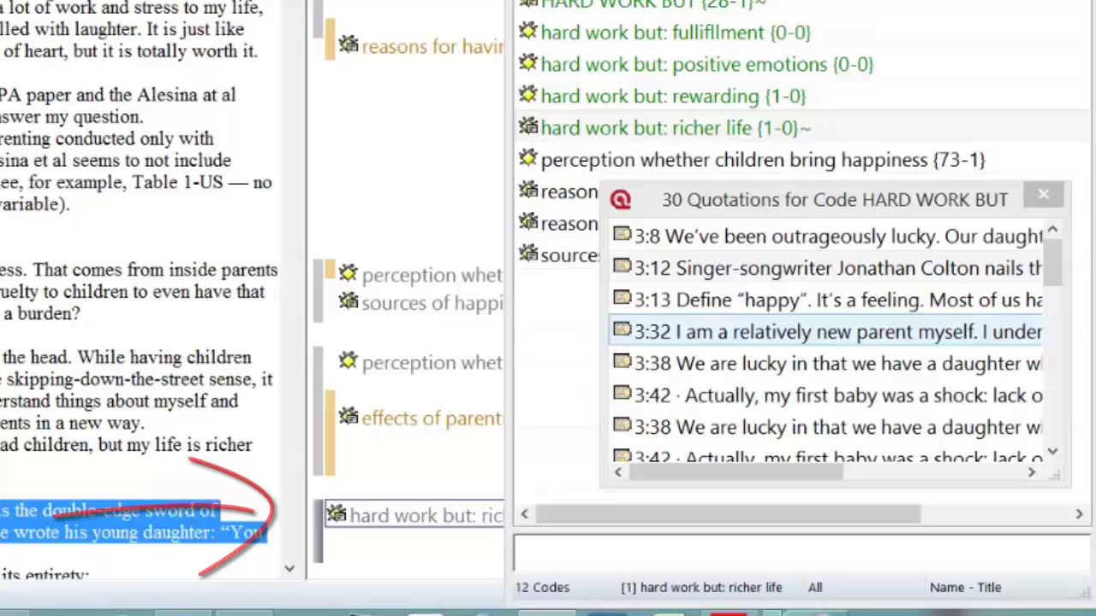
click(770, 299)
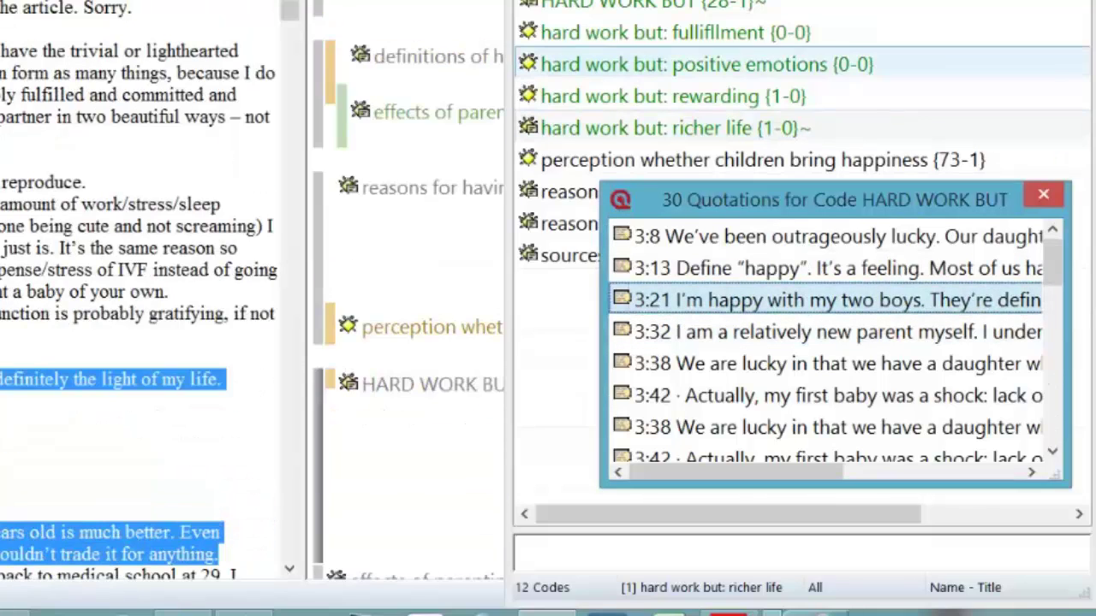
click(673, 64)
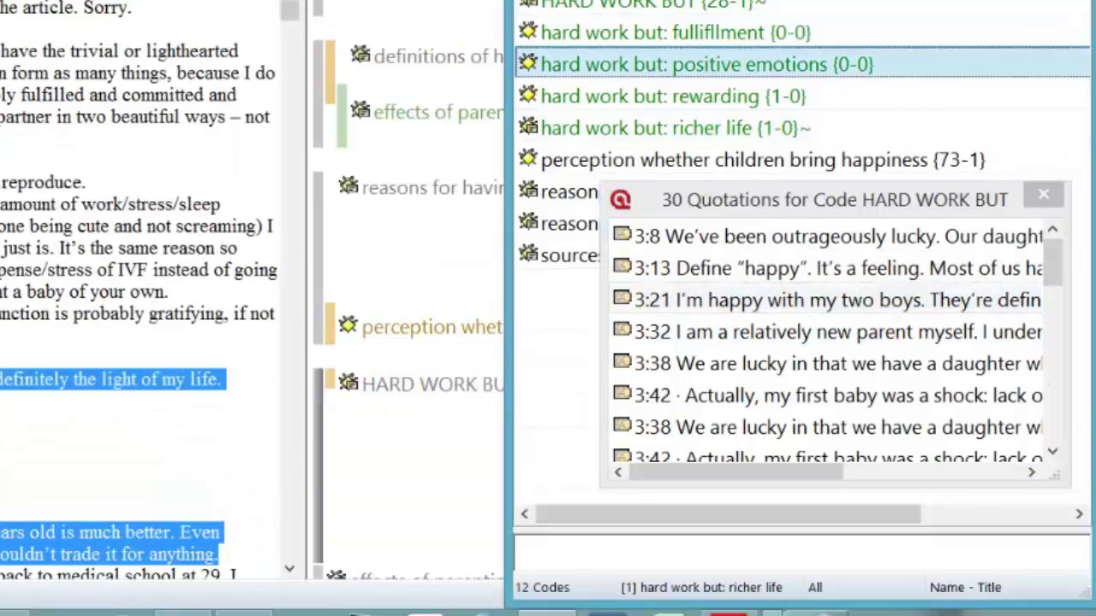
drag(673, 64, 420, 385)
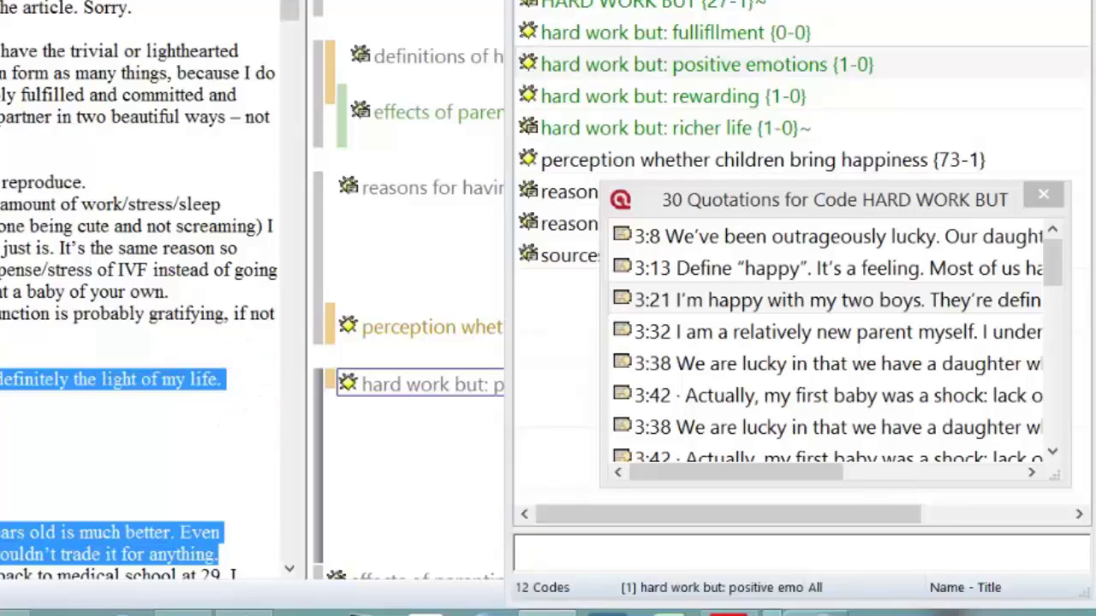
Step: Show the side panel with code families in the Code Manager
key(alt+v)
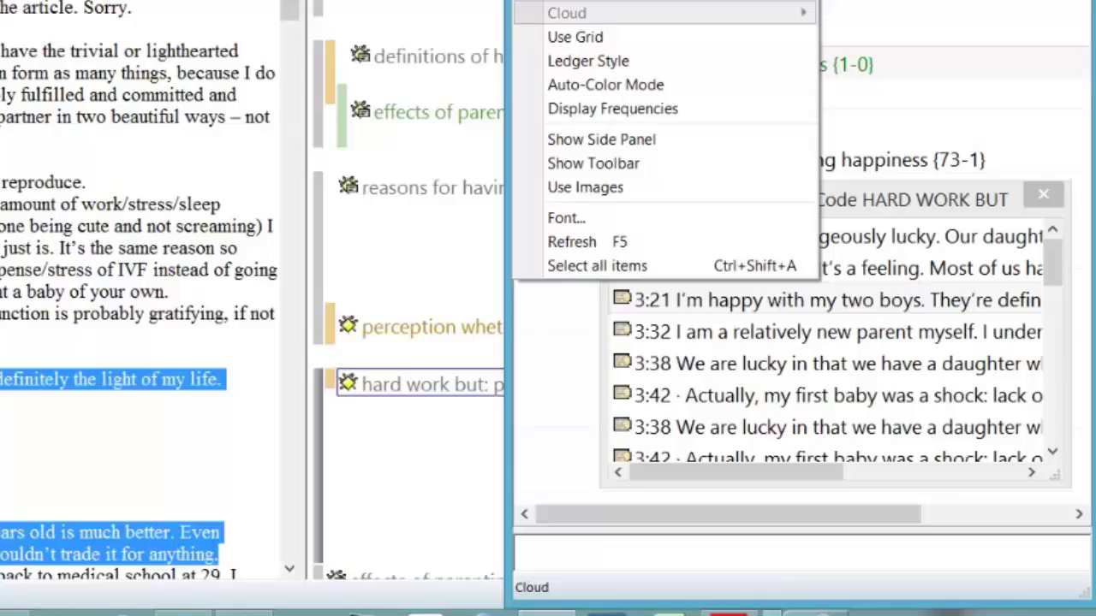
key(Down)
key(Down)
key(Down)
key(Down)
key(Down)
key(Return)
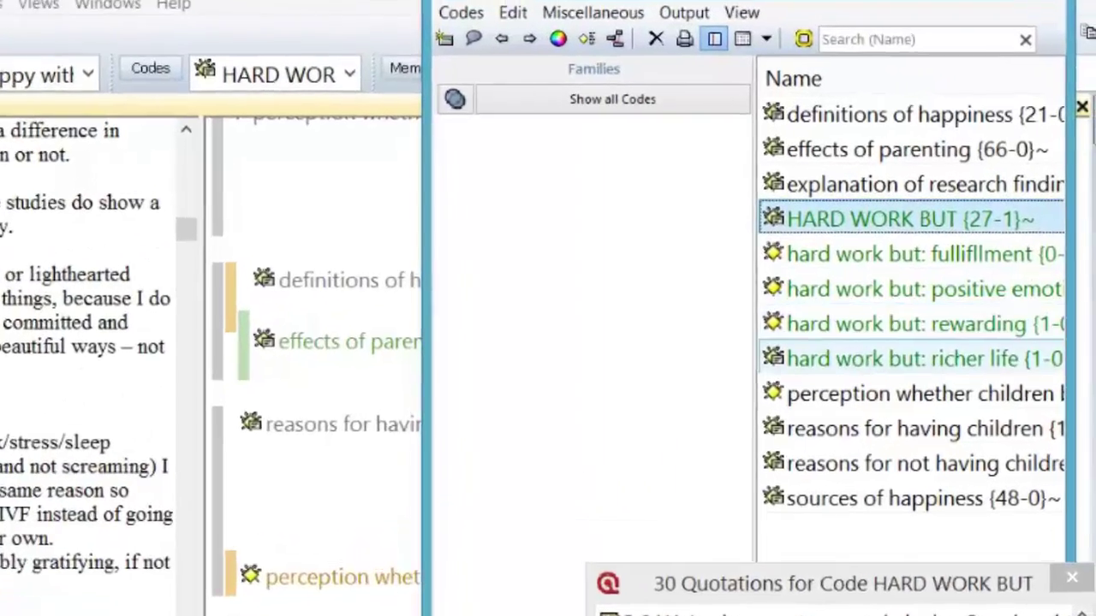
Step: Create a code family named "hard work but" from "HARD WORK BUT" and its four subcodes
shift+click(985, 269)
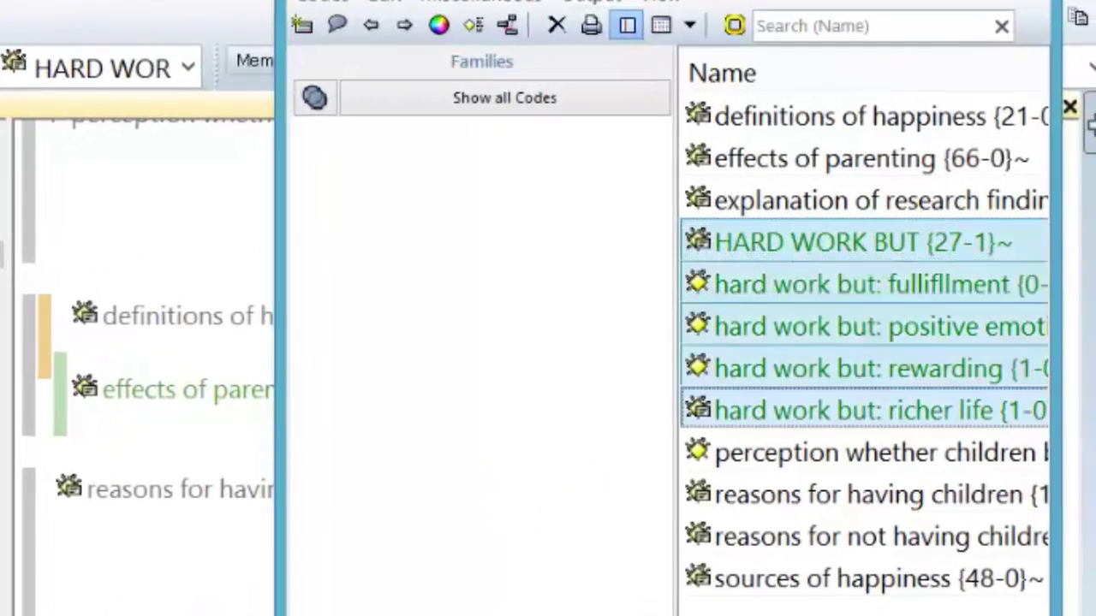
drag(984, 201, 985, 201)
drag(856, 284, 481, 284)
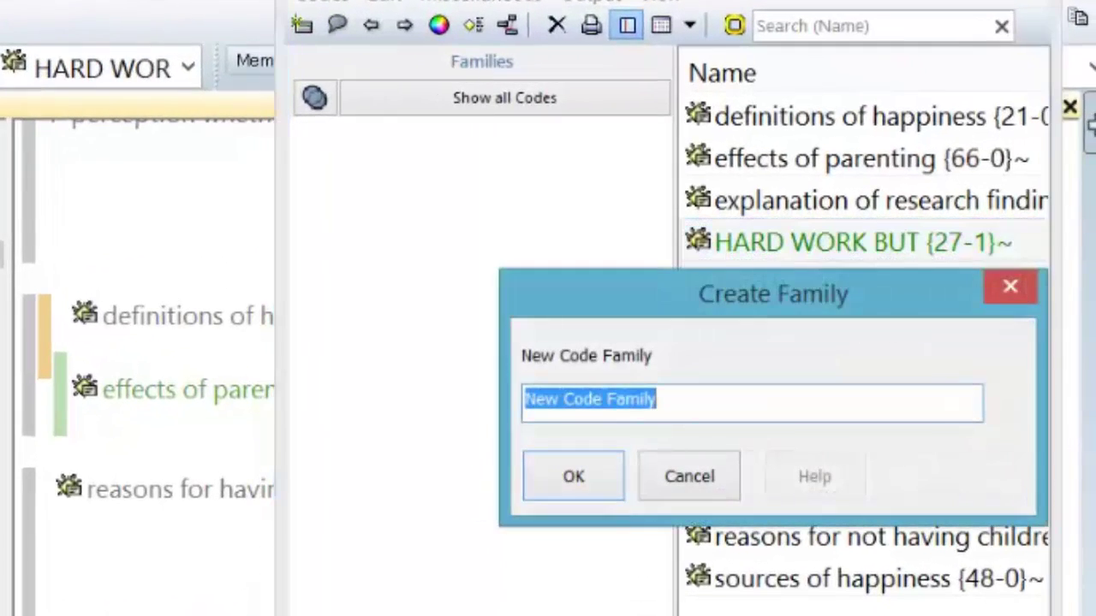
text(hard work but)
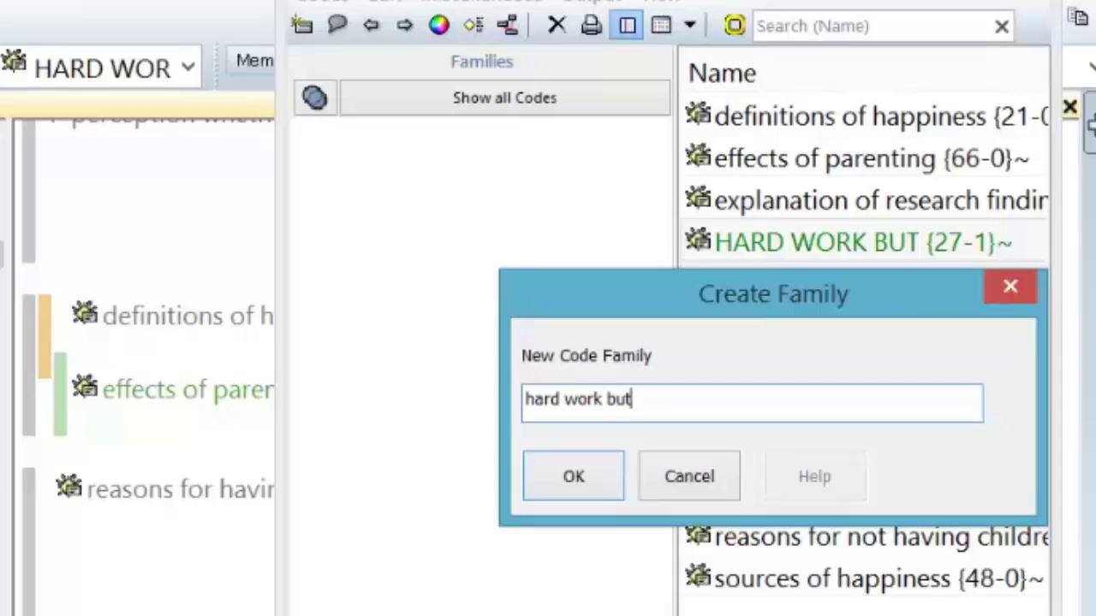
key(Return)
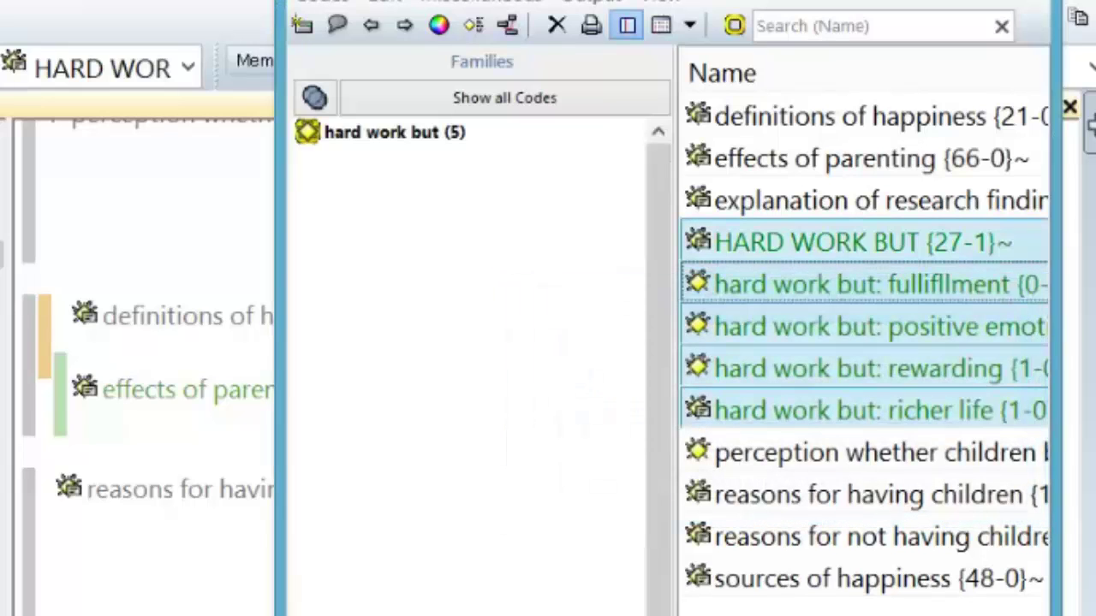
Step: Set the code family "hard work but" as the global filter
click(504, 97)
right_click(358, 130)
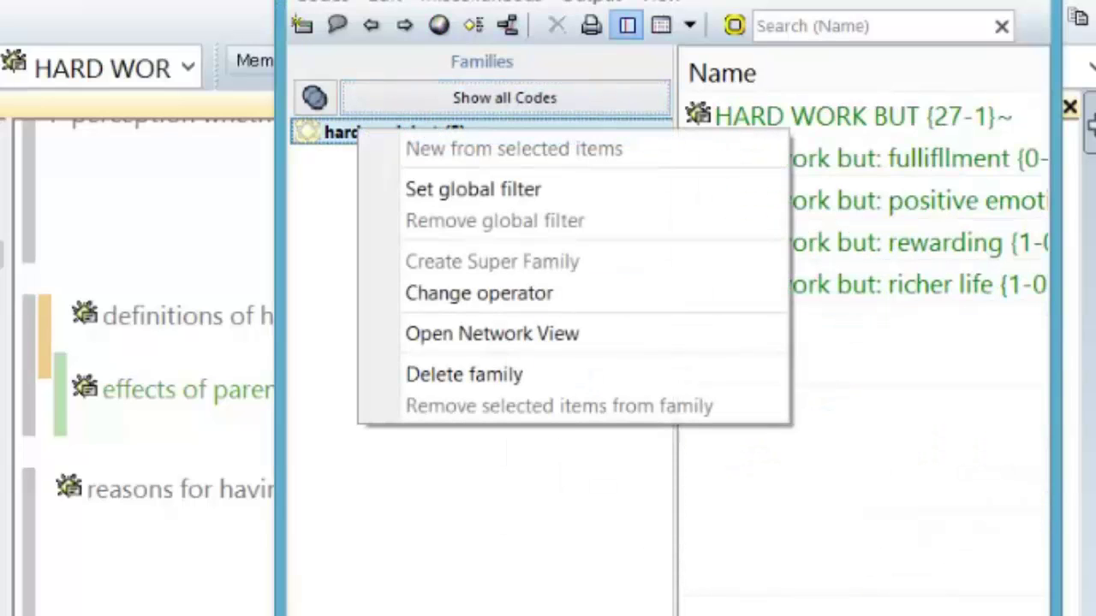
click(472, 189)
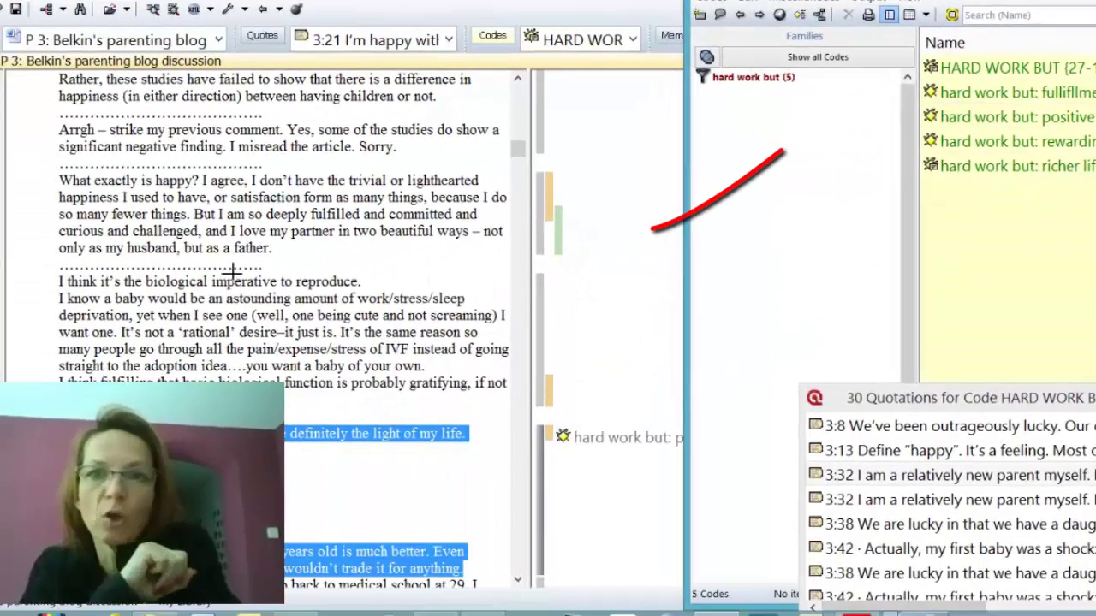
Step: Widen the margin area beside the document and display quotation 3:38 of the code "HARD WORK BUT"
click(230, 273)
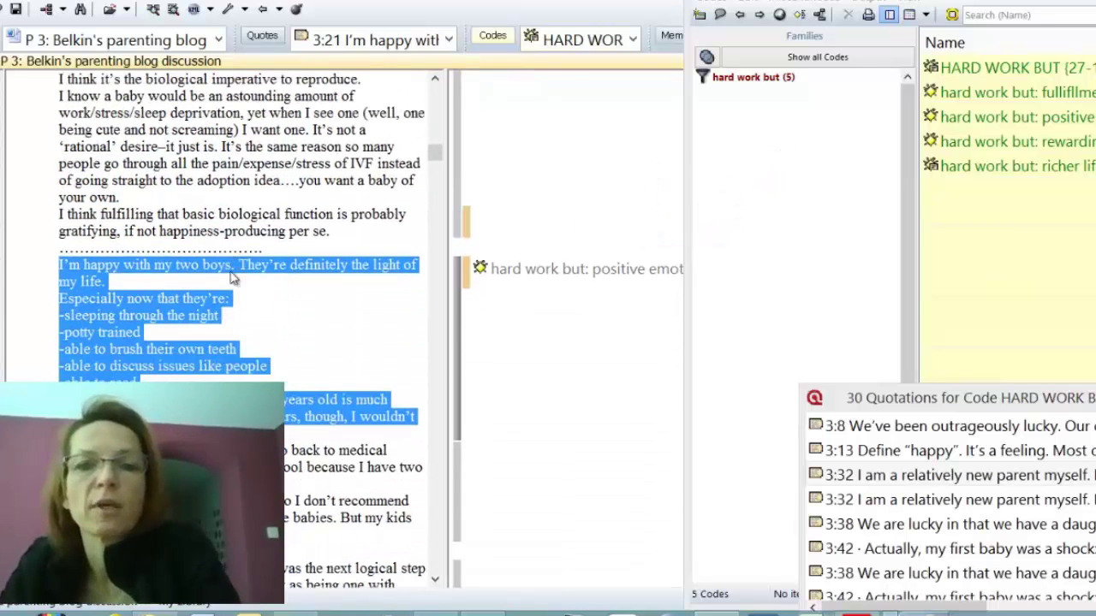
key(Down)
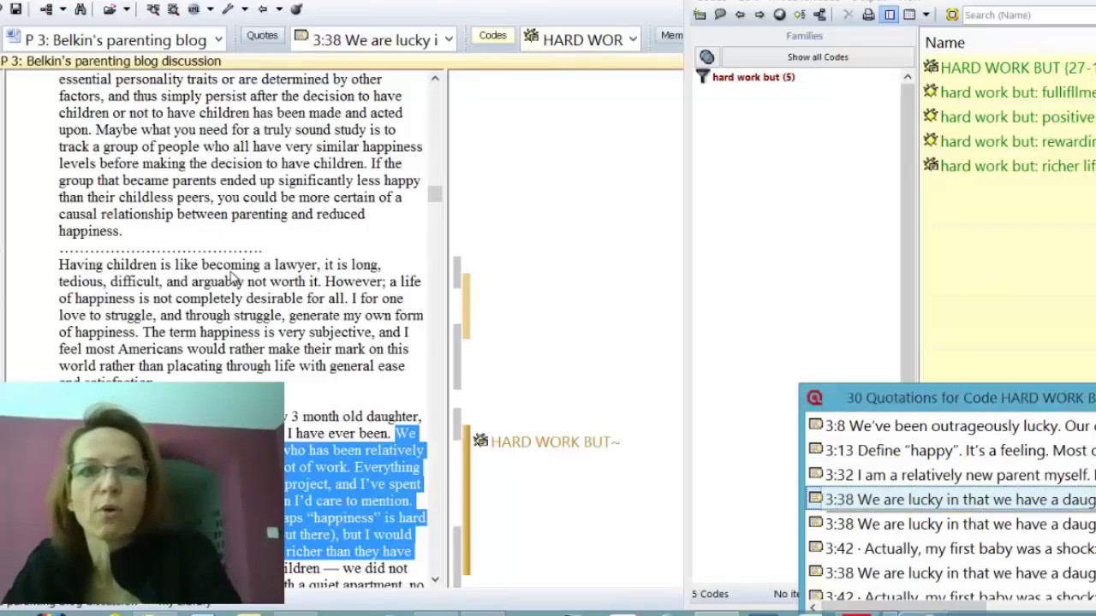
Step: Replace the code "HARD WORK BUT" with "hard work but: richer life" on quotation 3:38 and with "hard work but: positive emotions" on 3:58
drag(1010, 166, 548, 441)
key(Down)
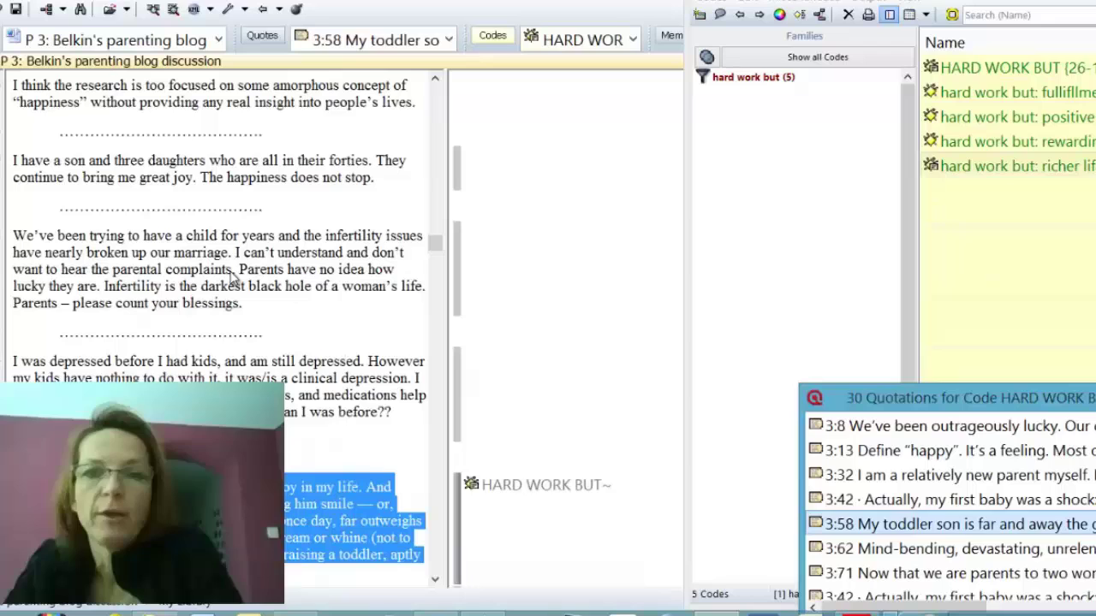
key(alt+Tab)
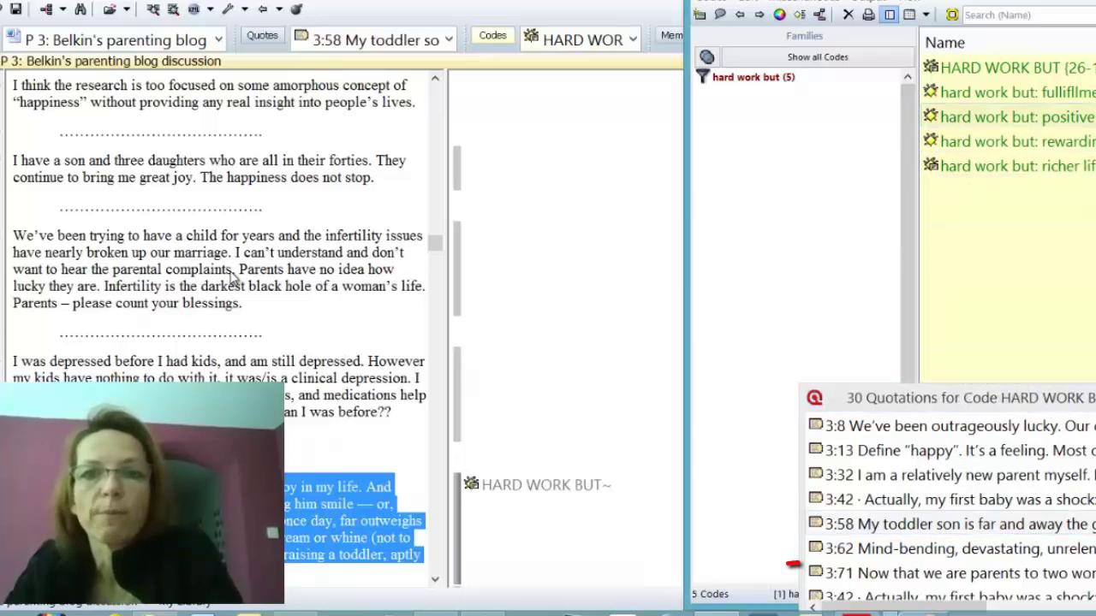
drag(1010, 116, 539, 485)
Step: Replace the code "HARD WORK BUT" with "hard work but: rewarding" on quotation 3:71 and with "hard work but: richer life" on 3:107
key(Down)
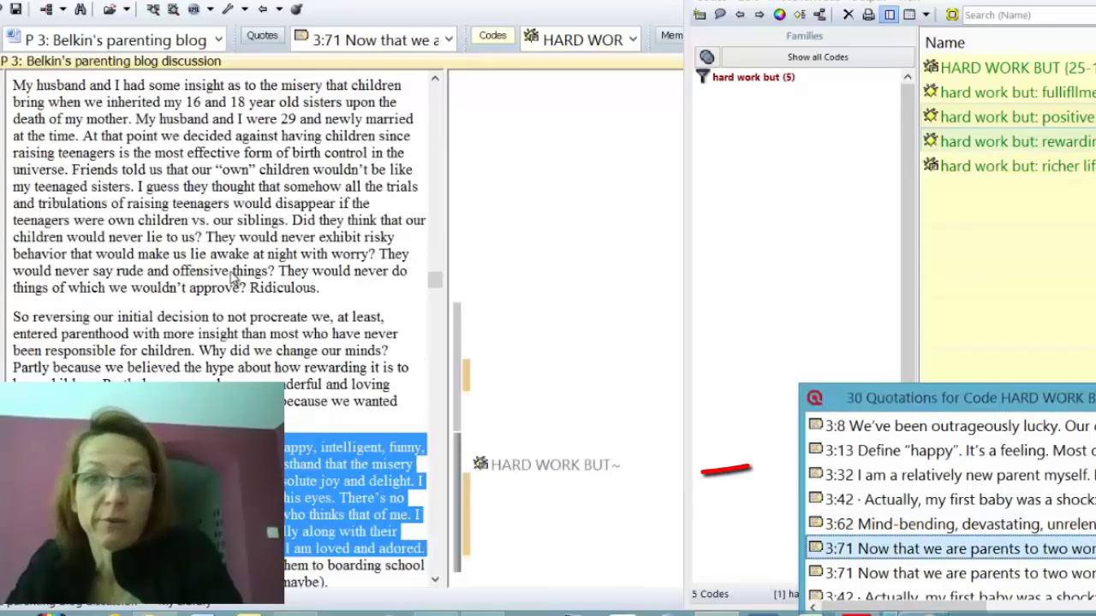
drag(1010, 141, 548, 465)
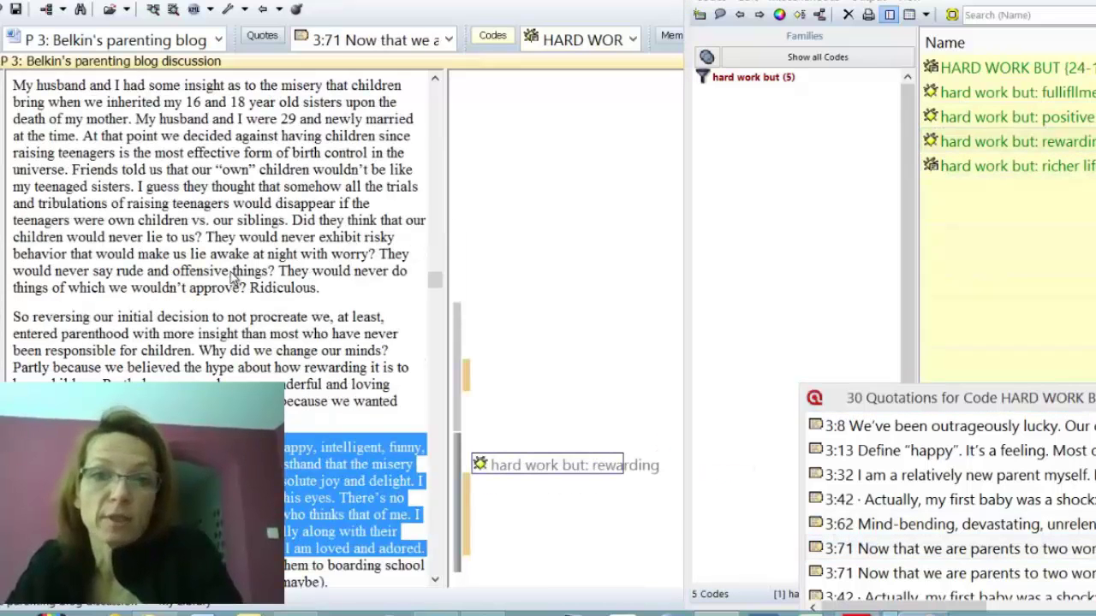
click(950, 573)
drag(1010, 166, 548, 565)
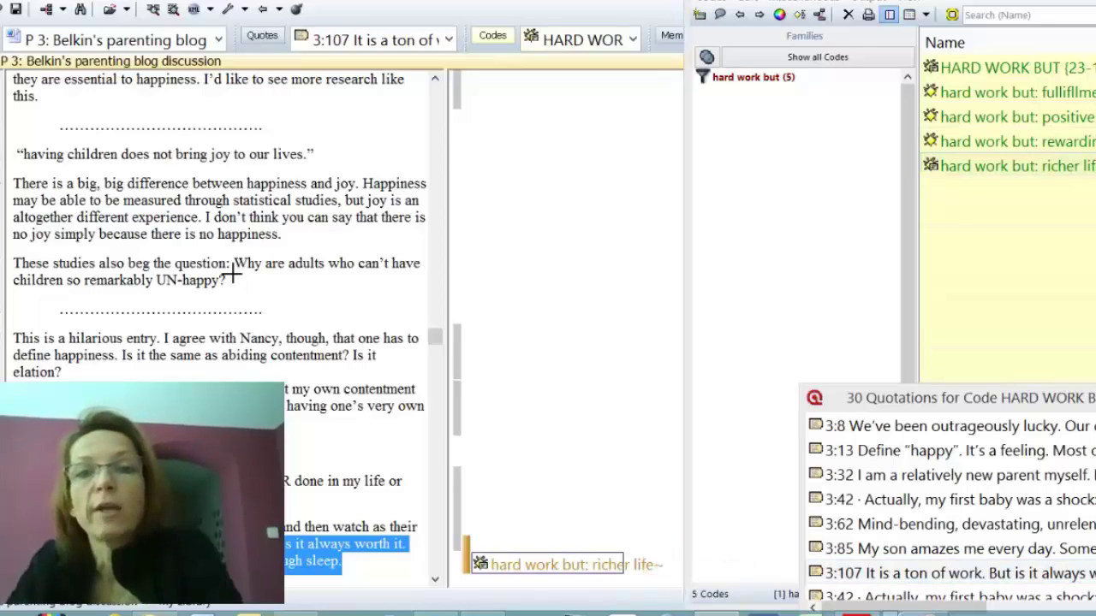
Step: Widen the Code Manager to show full code names and examine the quotation counts of "HARD WORK BUT" and its four subcodes
drag(890, 2, 435, 3)
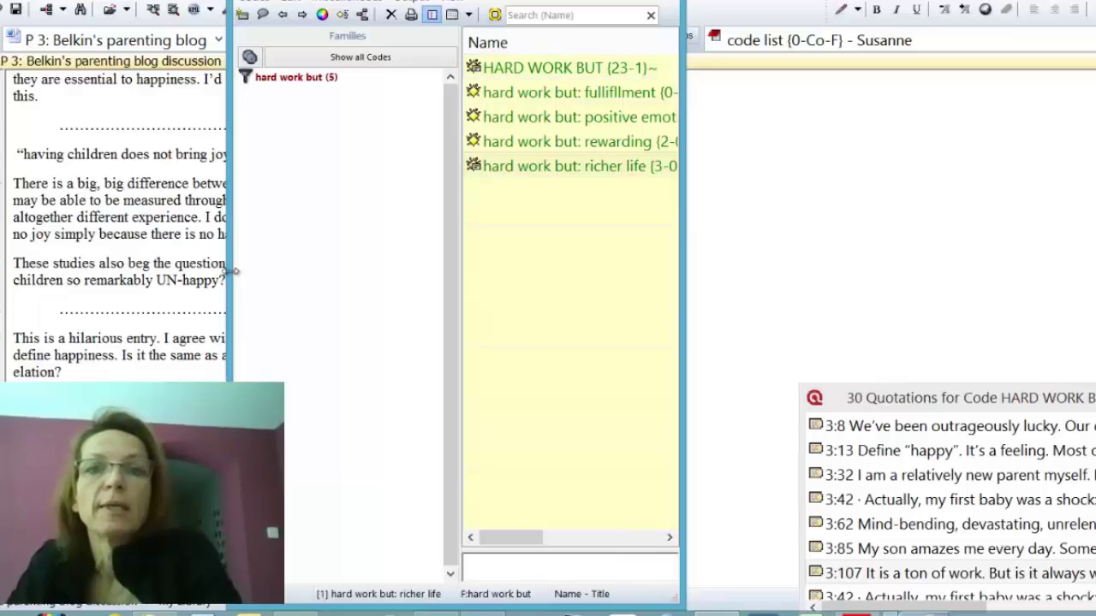
drag(682, 117, 838, 117)
key(Up)
key(Up)
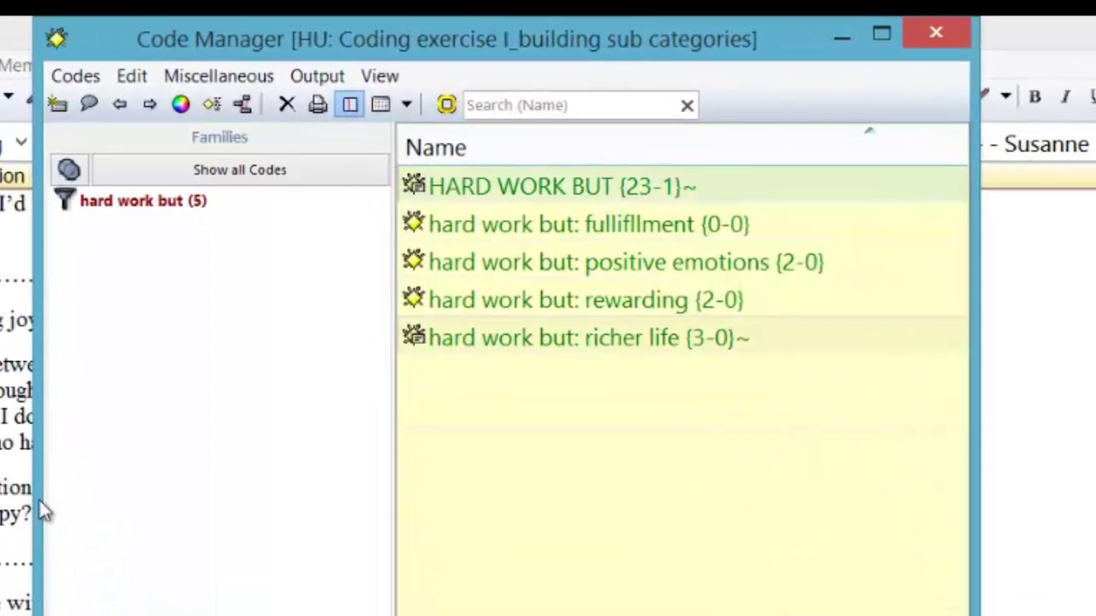
key(Down)
key(Down)
key(Down)
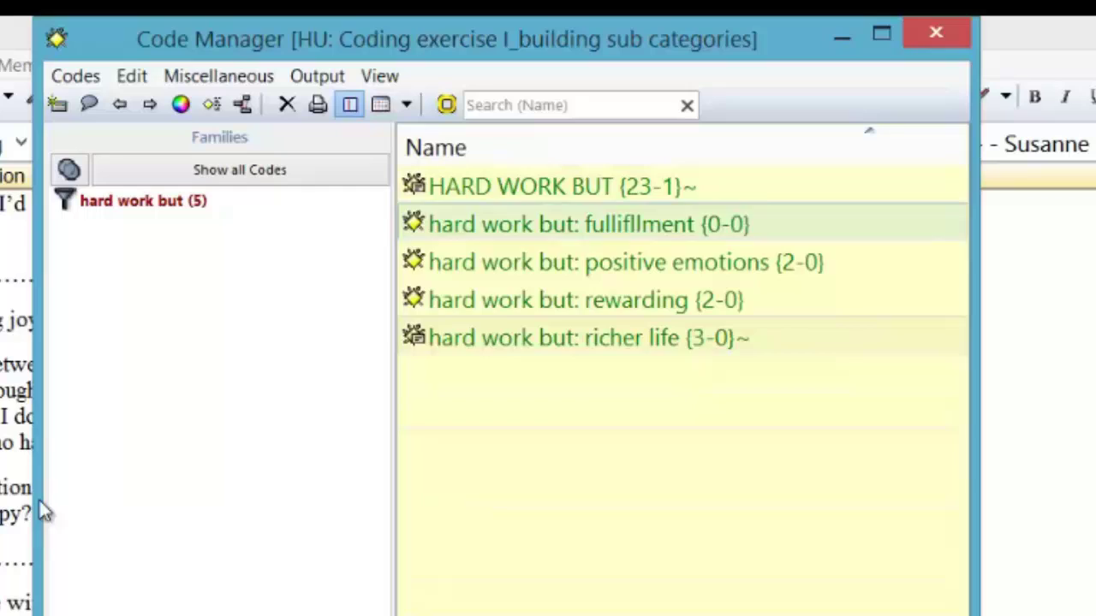
key(Down)
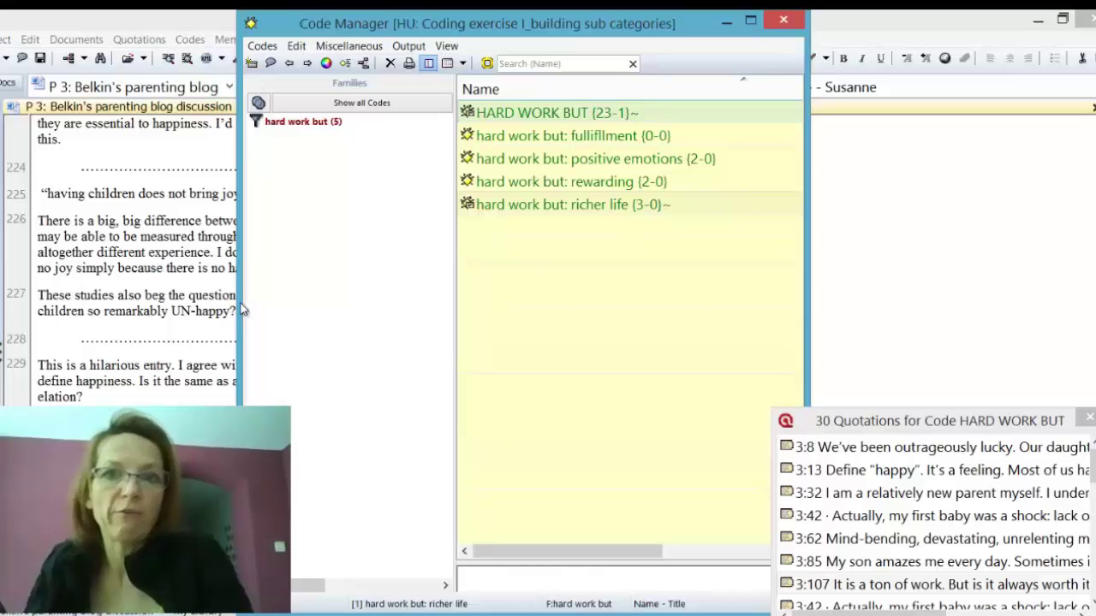
key(Down)
key(Down)
key(Down)
key(Down)
key(Up)
key(Up)
key(Up)
key(Up)
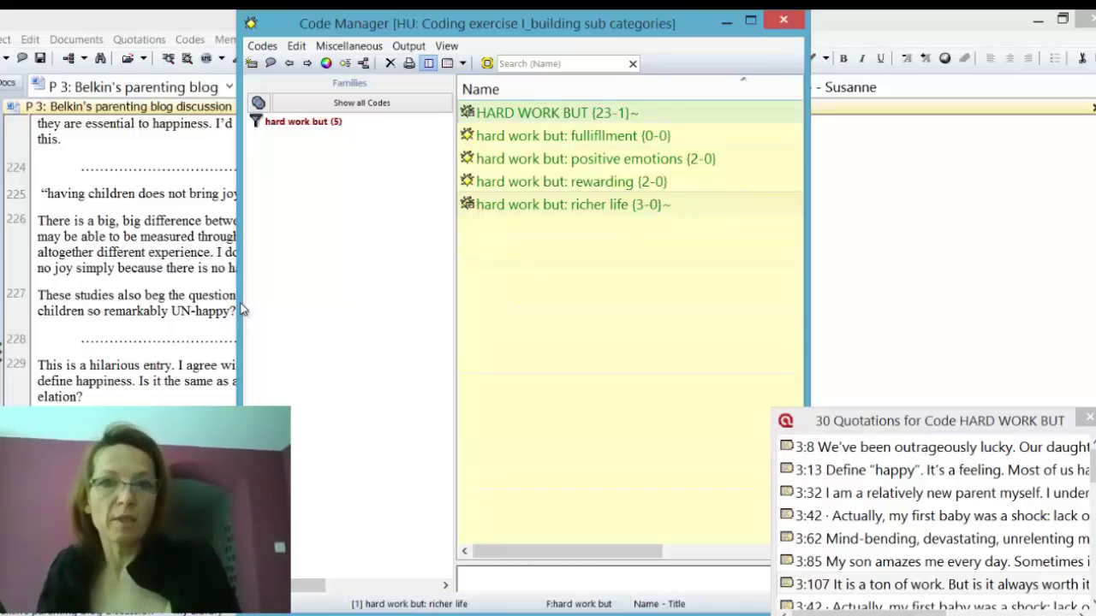
key(Down)
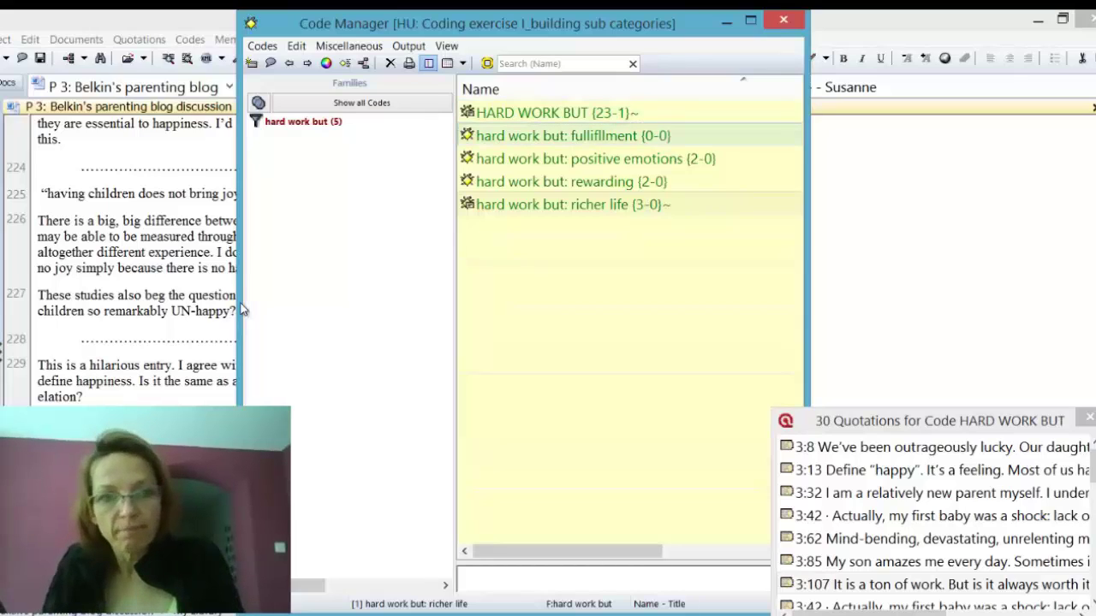
key(End)
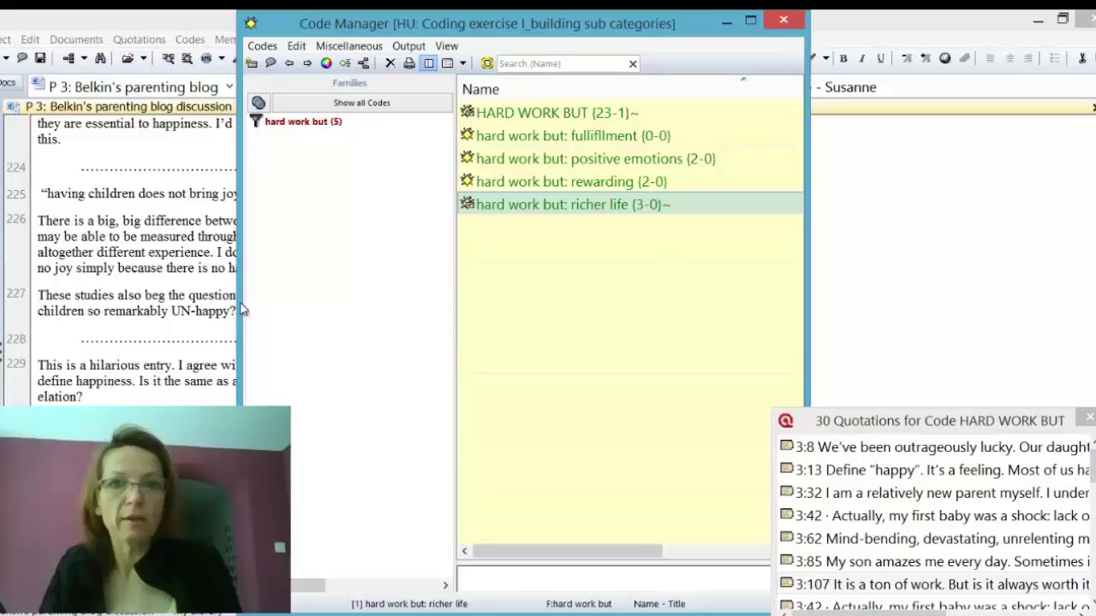
key(Up)
key(Up)
key(Up)
key(Down)
key(Home)
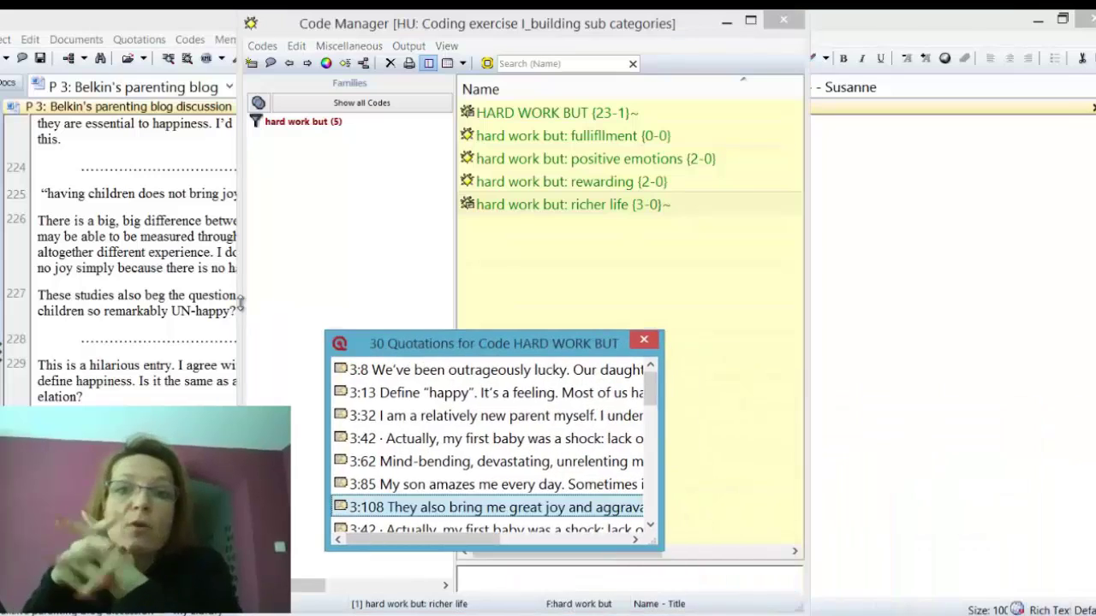
Step: Close the quotation list, the Code Manager and the project "Coding exercise I_building sub categories"
key(Escape)
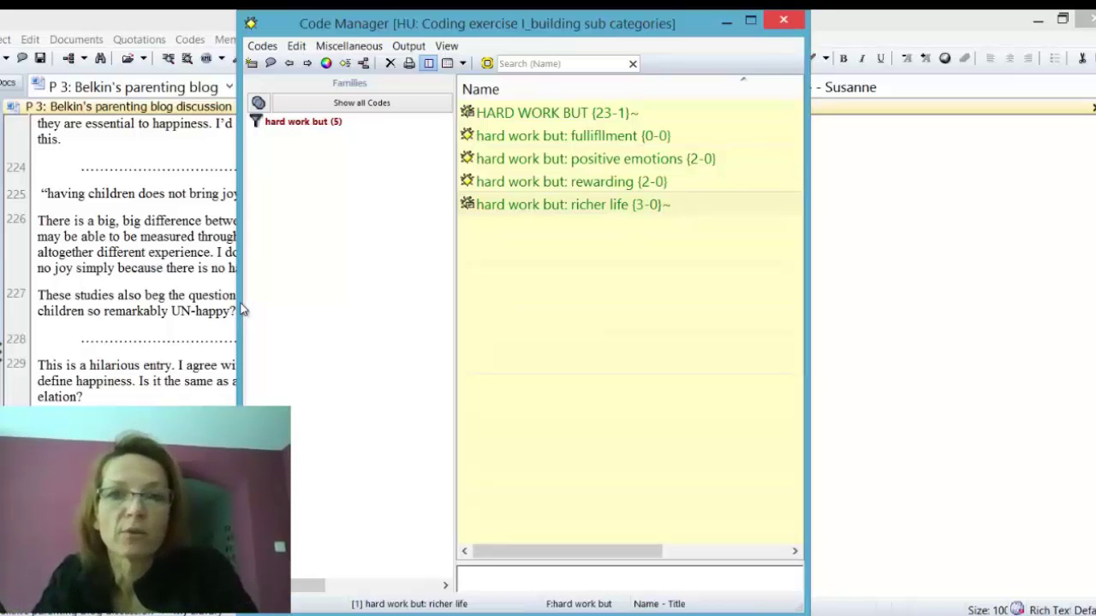
key(alt+F4)
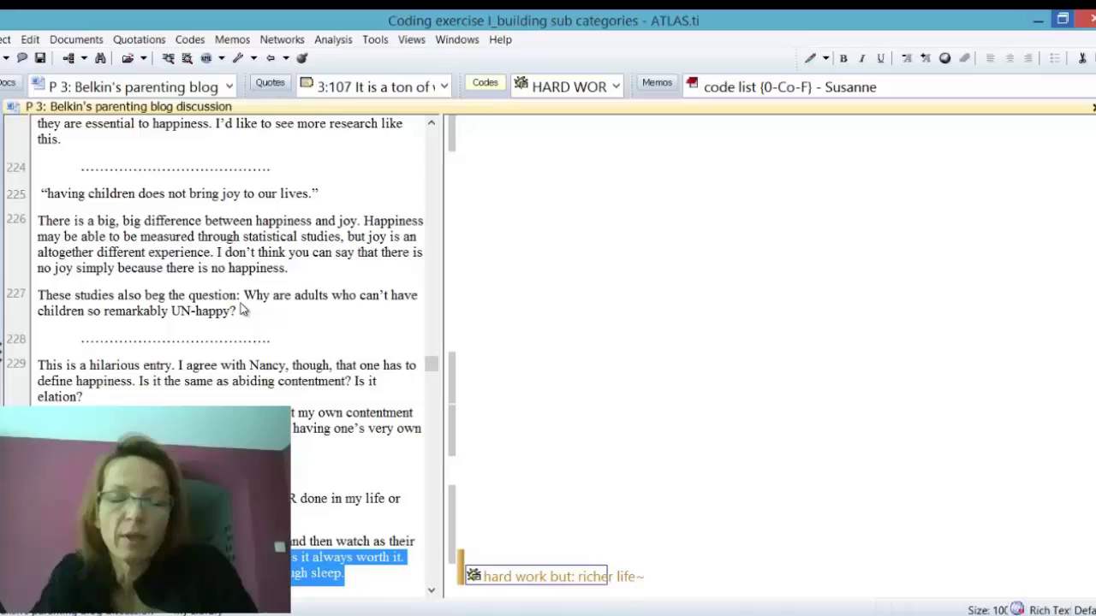
key(alt+F4)
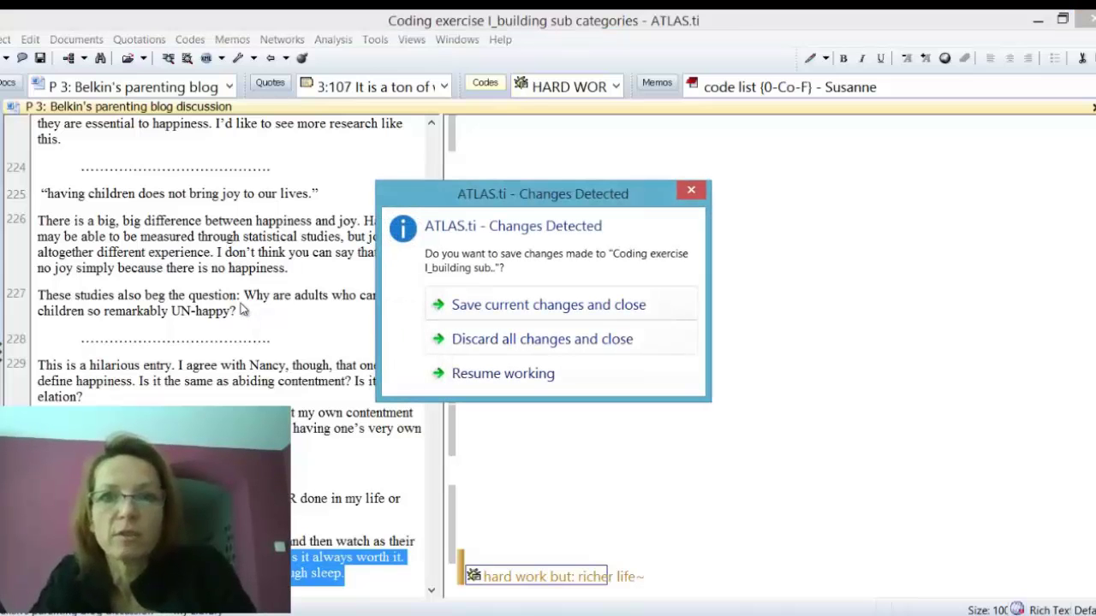